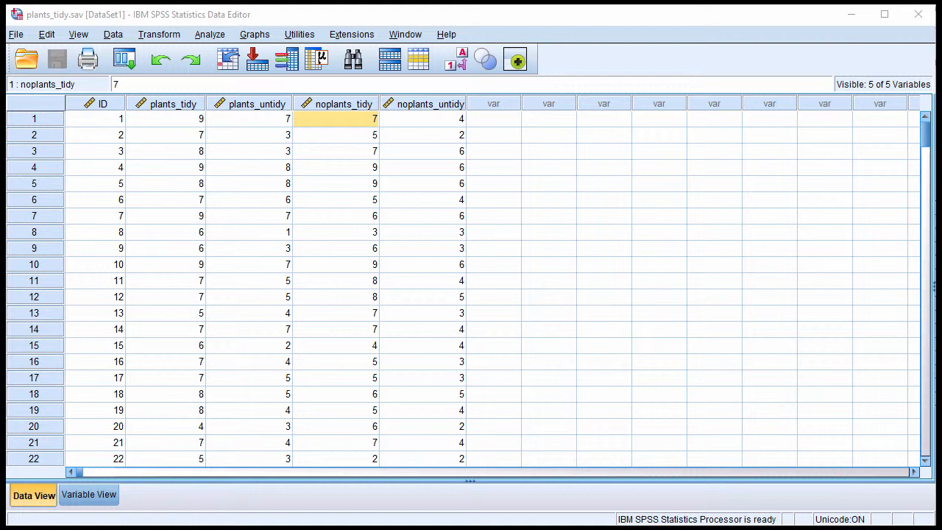
Step: Review the plants_tidy, plants_untidy, noplants_tidy and noplants_untidy columns in the data set
left_click(173, 122)
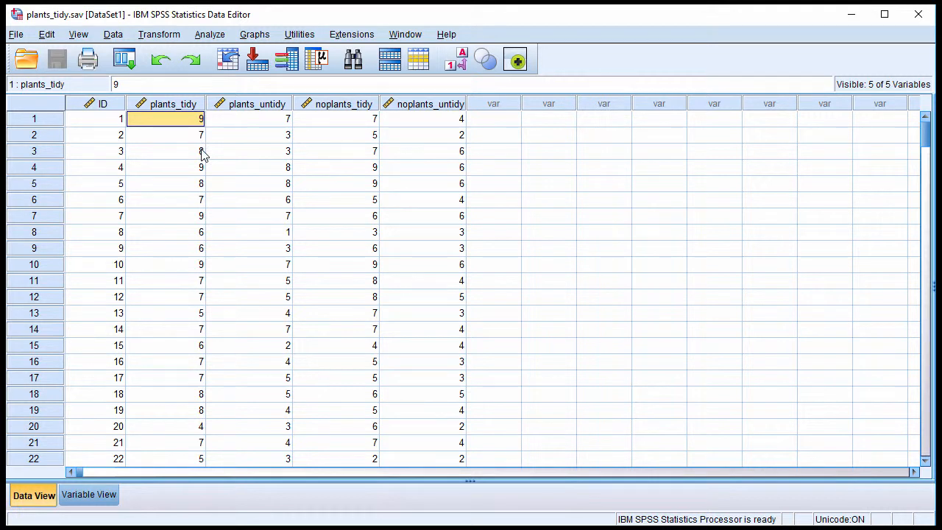
left_click(242, 123)
left_click(180, 105)
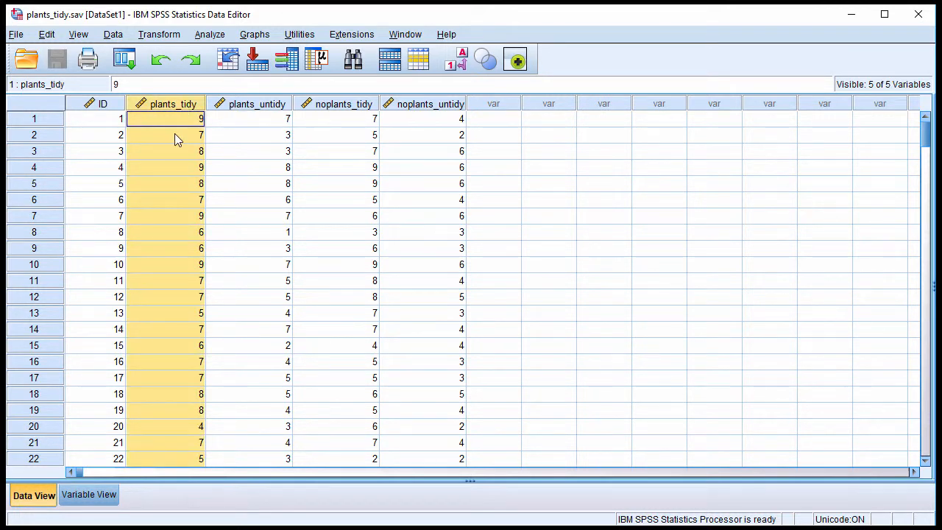
left_click(174, 138)
left_click(258, 105)
left_click(325, 110)
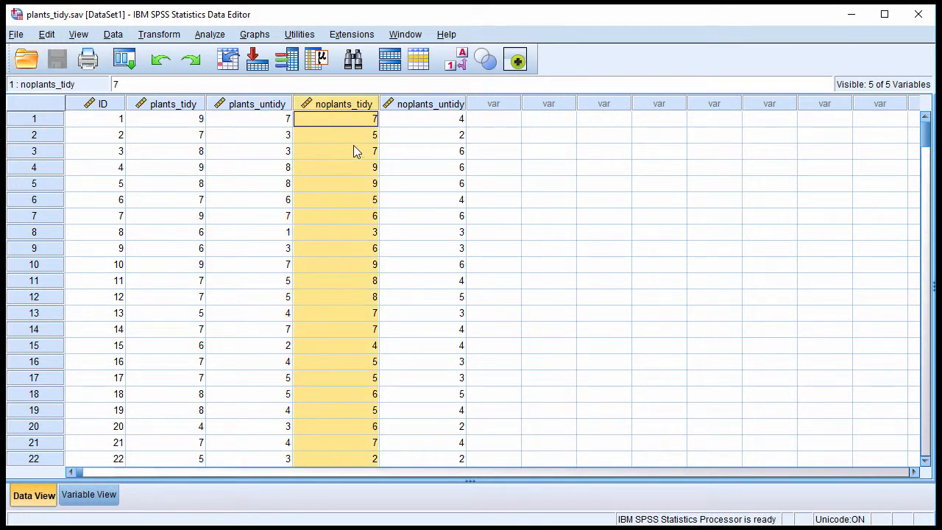
left_click(427, 110)
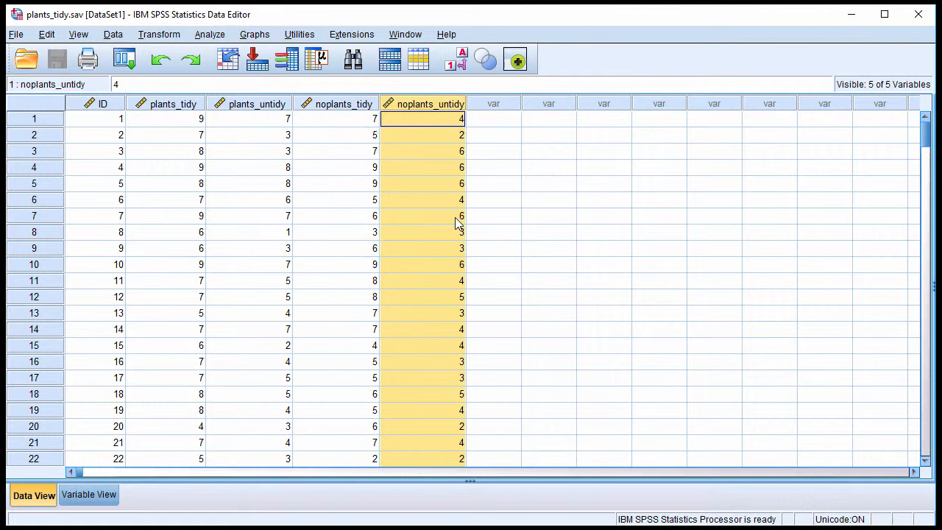
left_click(432, 125)
left_click(324, 125)
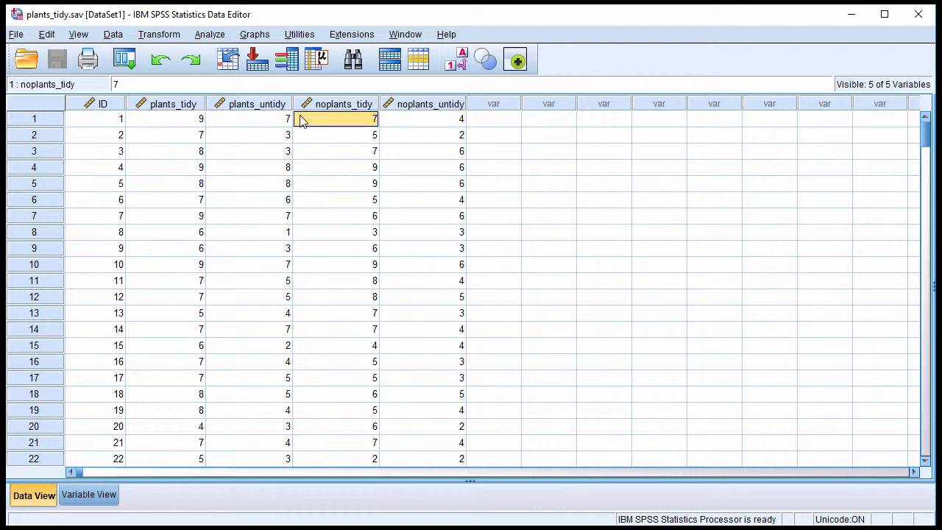
left_click(270, 123)
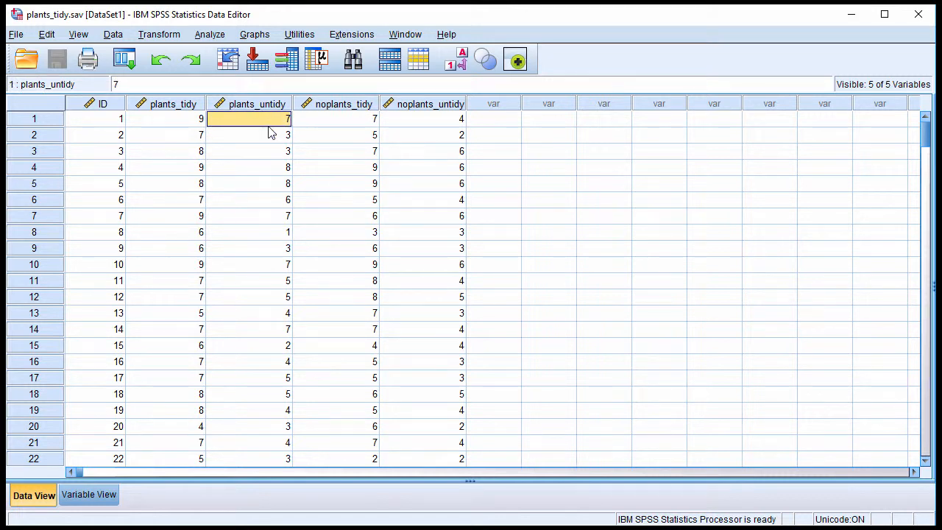
Step: Start a General Linear Model repeated measures analysis and add a within-subject factor named plants with 2 levels
left_click(212, 34)
mouse_move(326, 142)
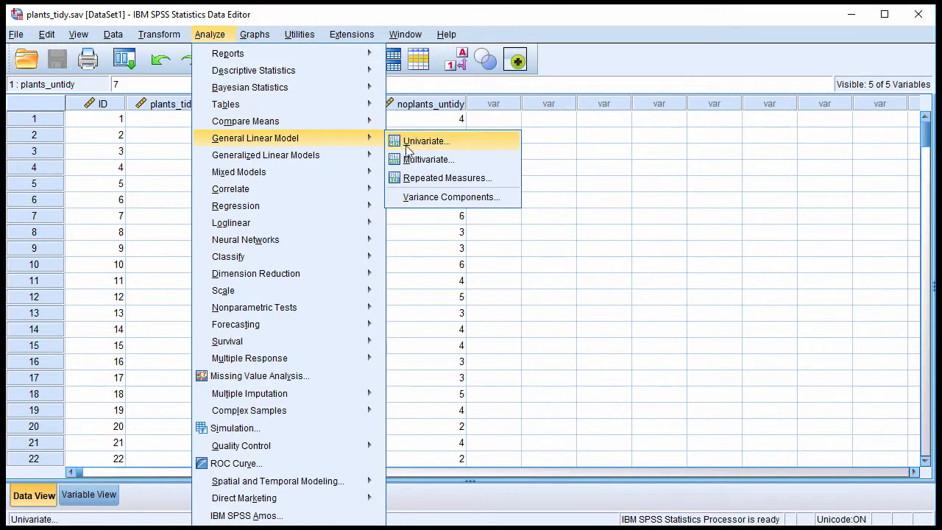
left_click(426, 178)
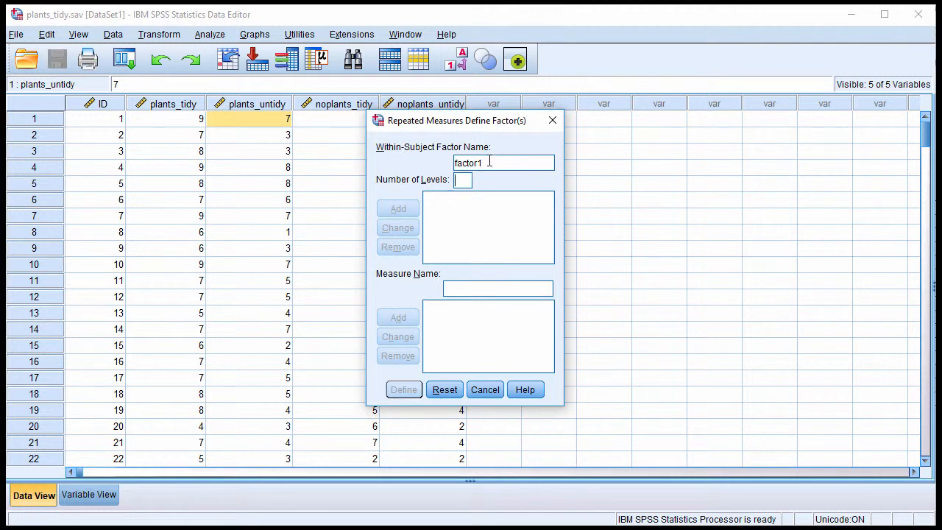
type("plants(")
type("2")
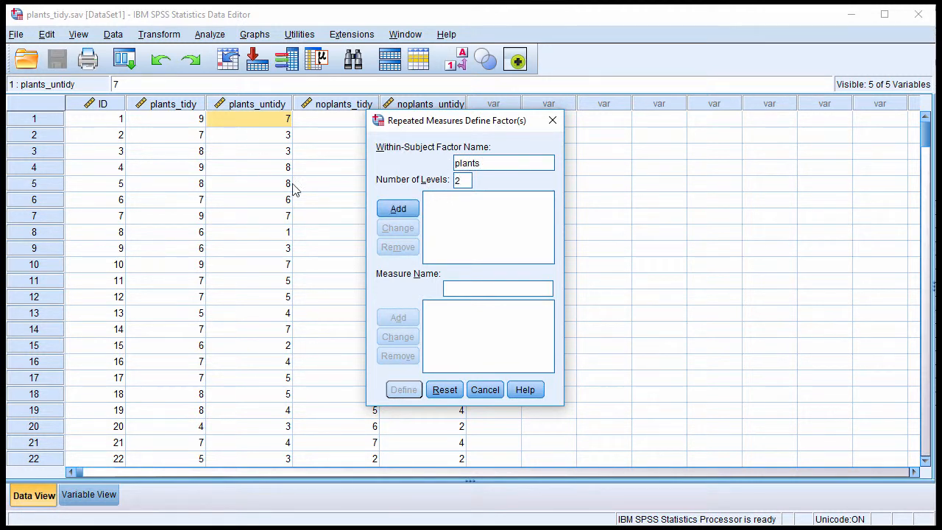
left_click(398, 209)
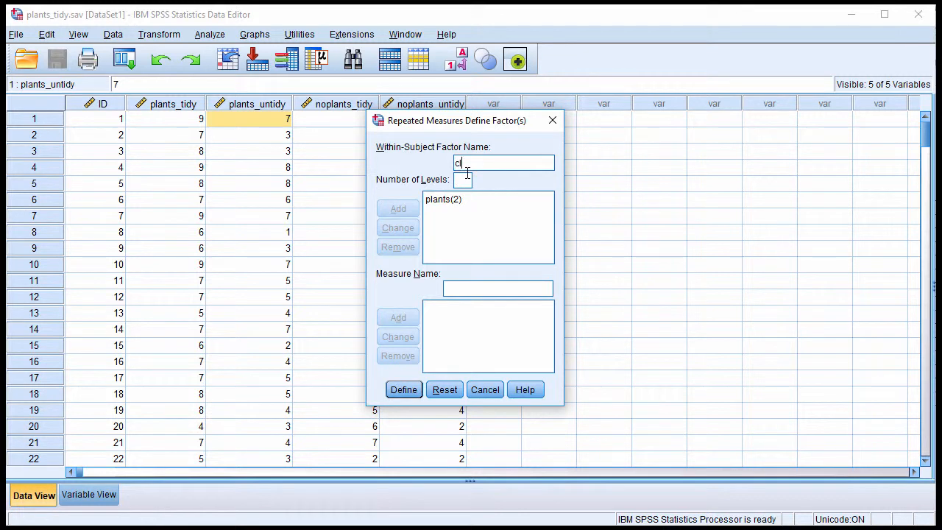
Step: Add a second within-subject factor named cleanliness with 2 levels
type("cleanliness")
left_click(467, 177)
type("2")
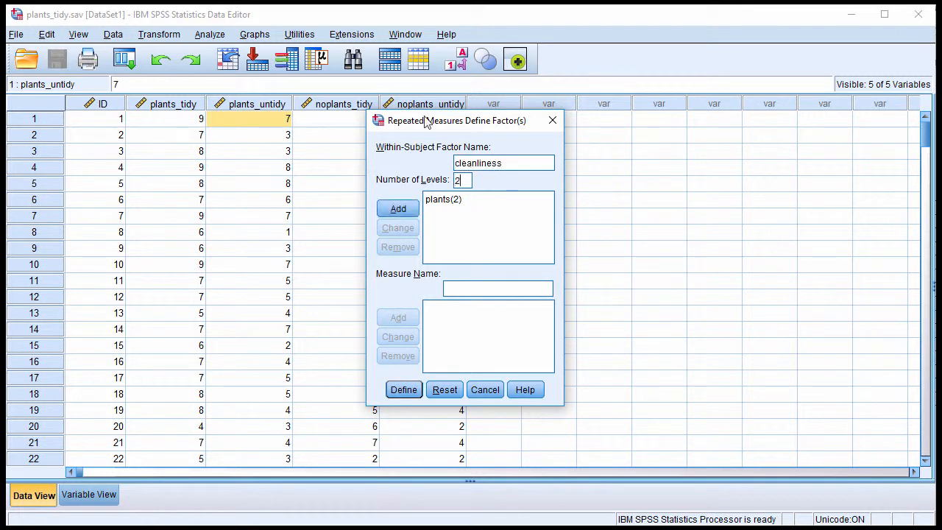
left_click(397, 209)
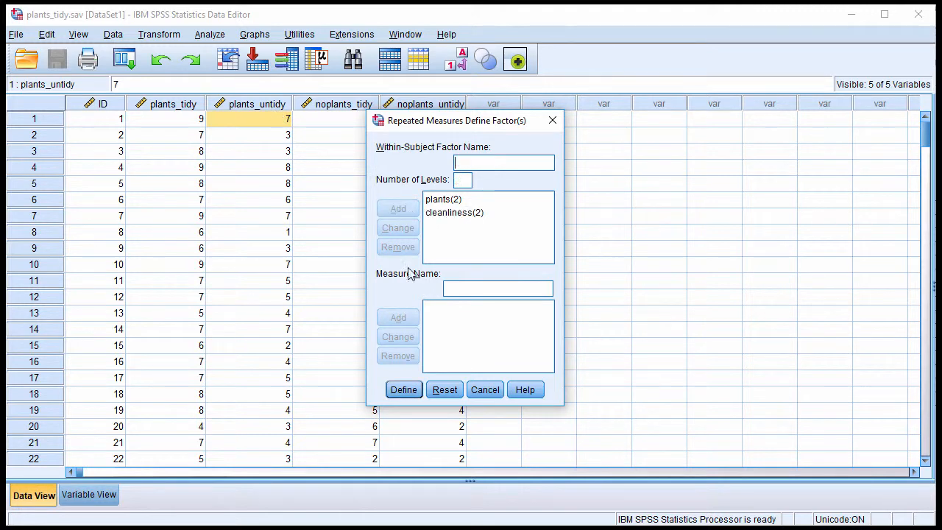
Step: Assign plants_tidy, plants_untidy, noplants_tidy and noplants_untidy in order as the within-subjects variables and run the repeated measures analysis
left_click(403, 389)
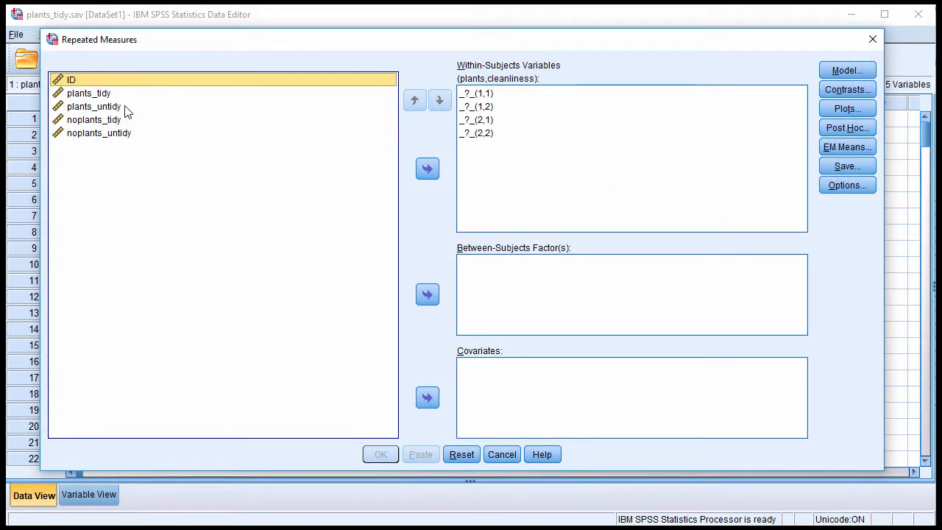
left_click_drag(118, 94, 109, 135)
left_click(427, 169)
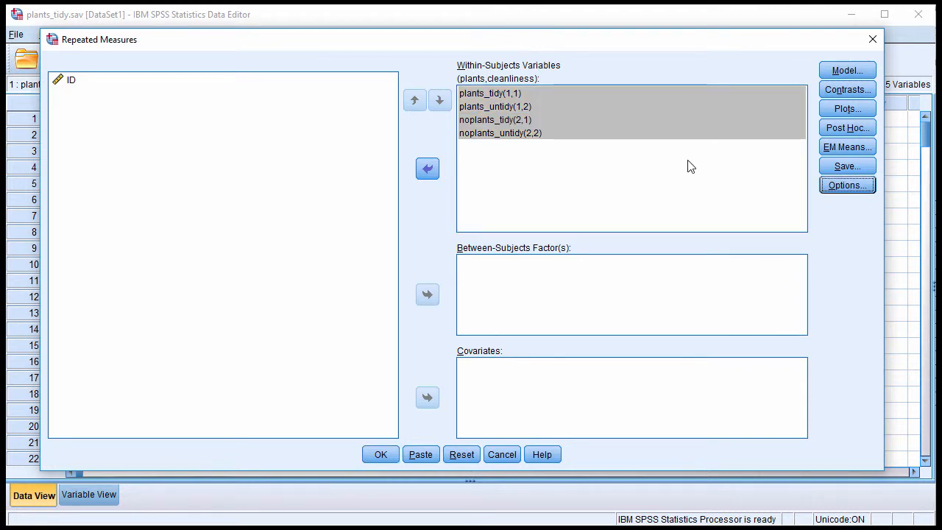
left_click(381, 455)
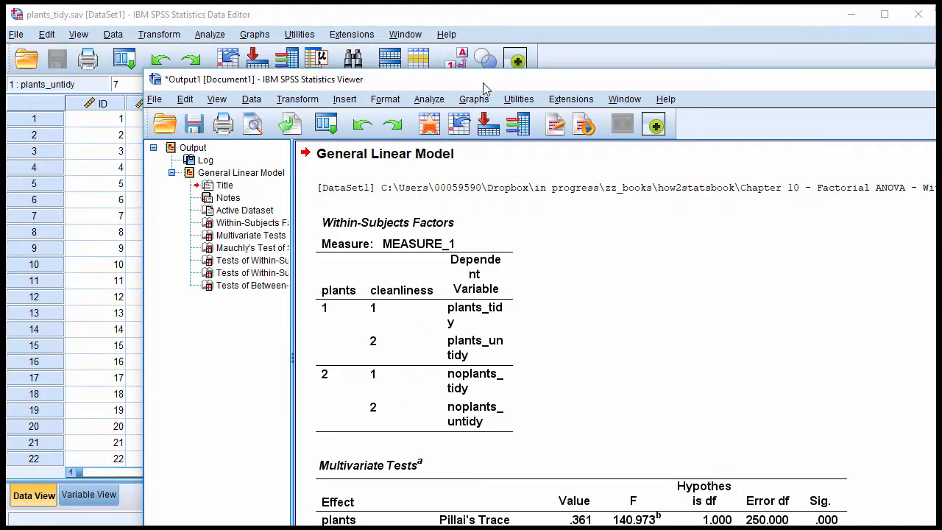
Step: Examine the Tests of Within-Subjects Effects table for the plants, cleanliness and plants*cleanliness effects and their error terms
left_click_drag(482, 83, 348, 16)
scroll(652, 296, "down", 15)
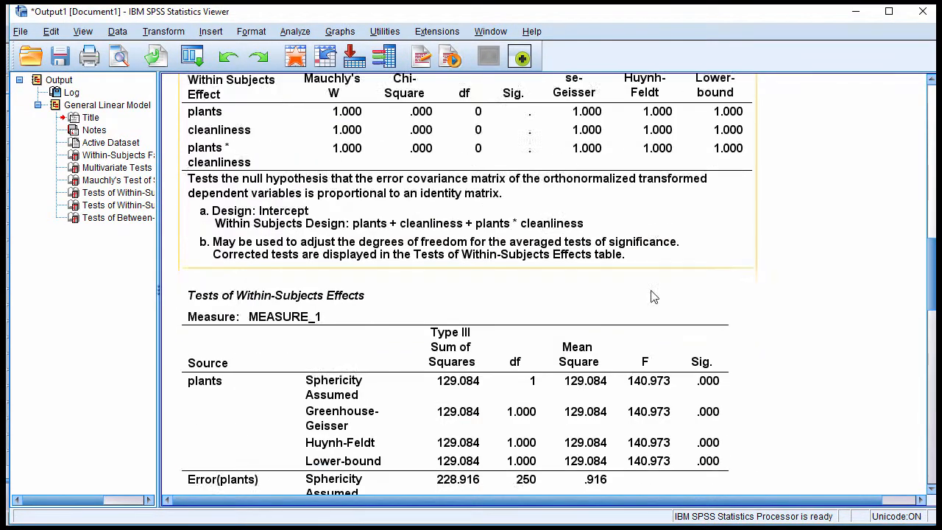
scroll(651, 296, "down", 2)
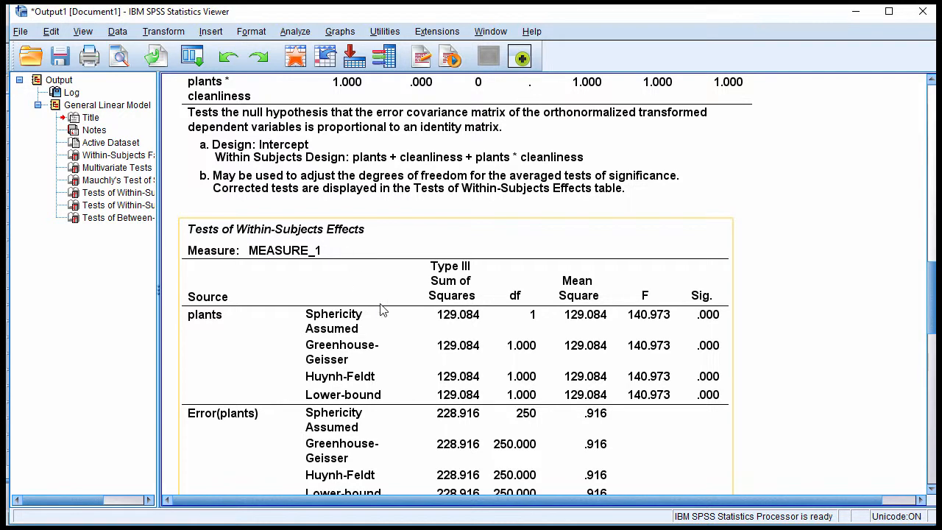
scroll(383, 310, "down", 4)
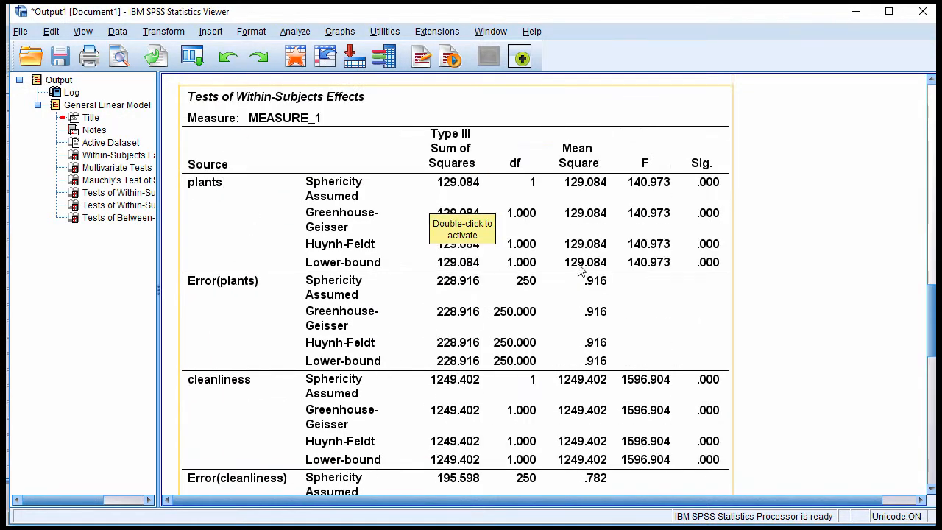
scroll(583, 346, "down", 6)
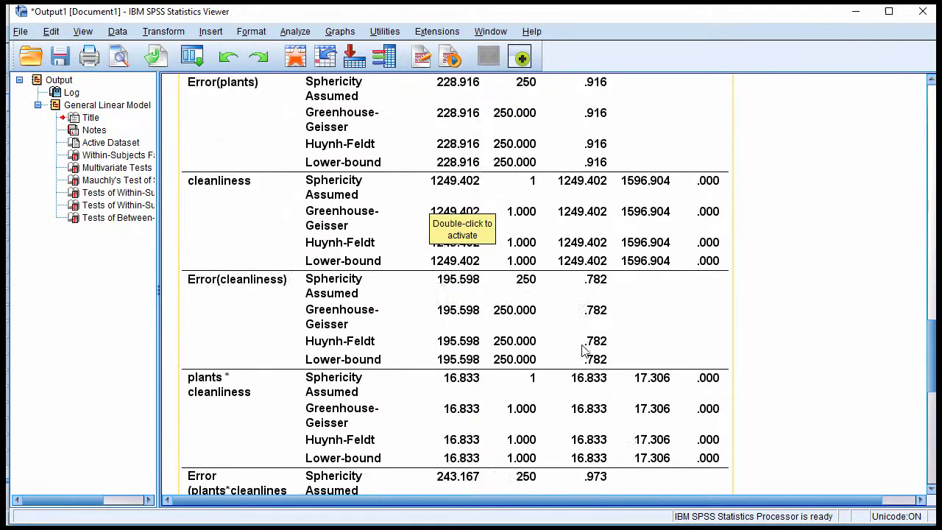
scroll(581, 350, "down", 4)
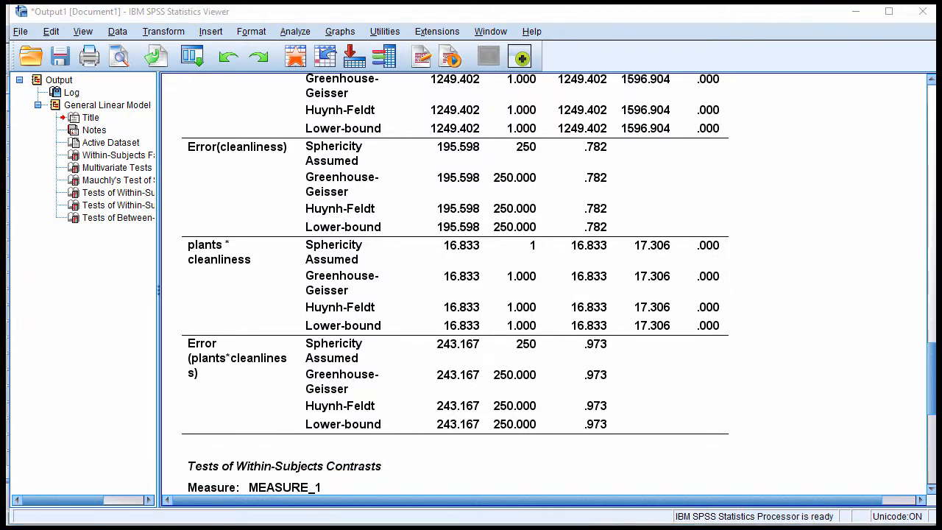
Step: Switch to Calculator, compute the square root of the interaction error mean square, 0.973, and close it
left_click_drag(636, 325, 785, 87)
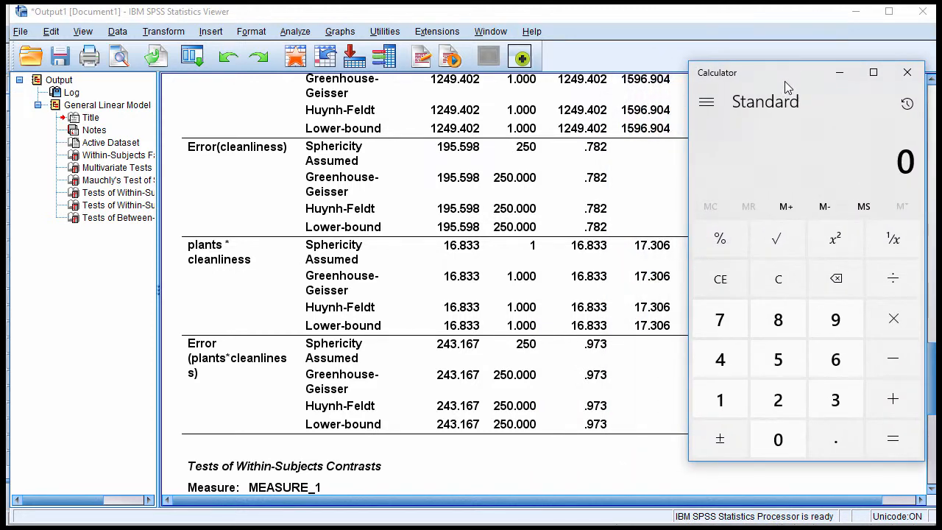
type("0.973")
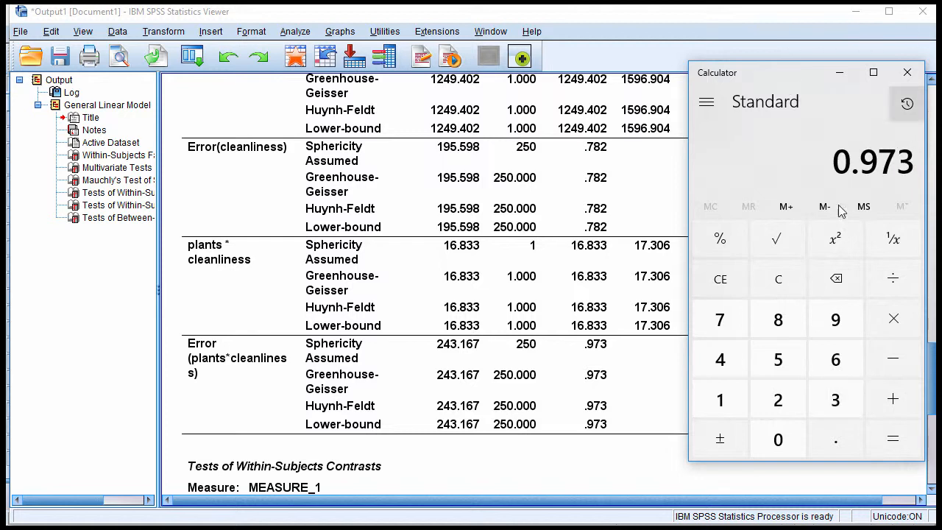
left_click(792, 249)
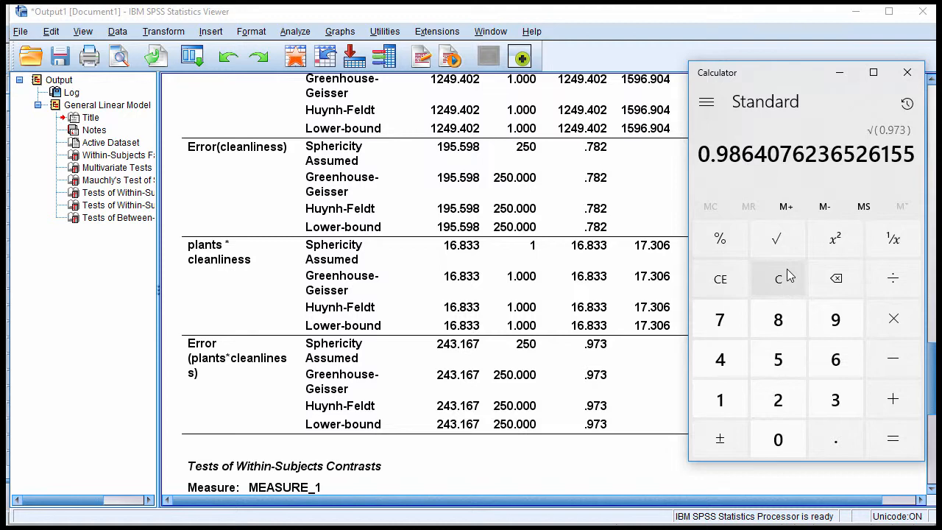
left_click(898, 78)
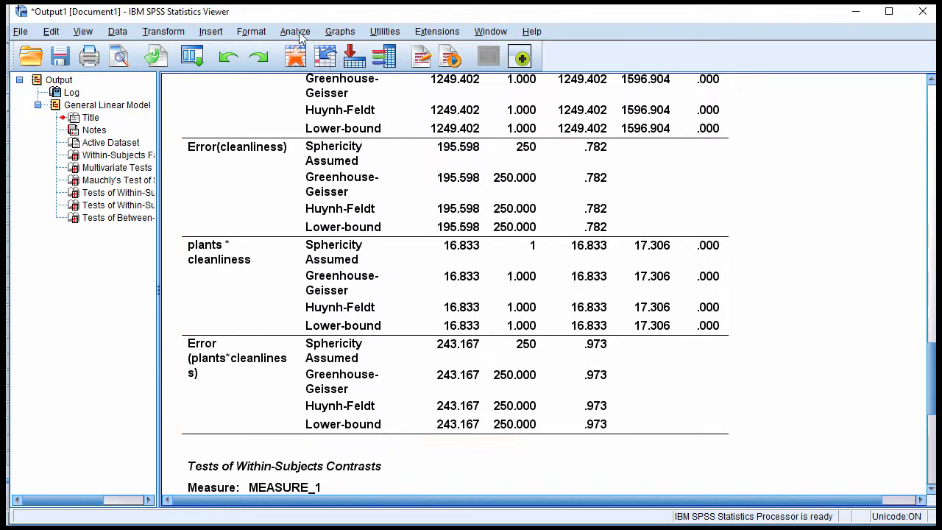
Step: Start a Frequencies analysis with plants_tidy, plants_untidy, noplants_tidy and noplants_untidy as its variables
left_click(298, 33)
mouse_move(315, 67)
left_click(504, 72)
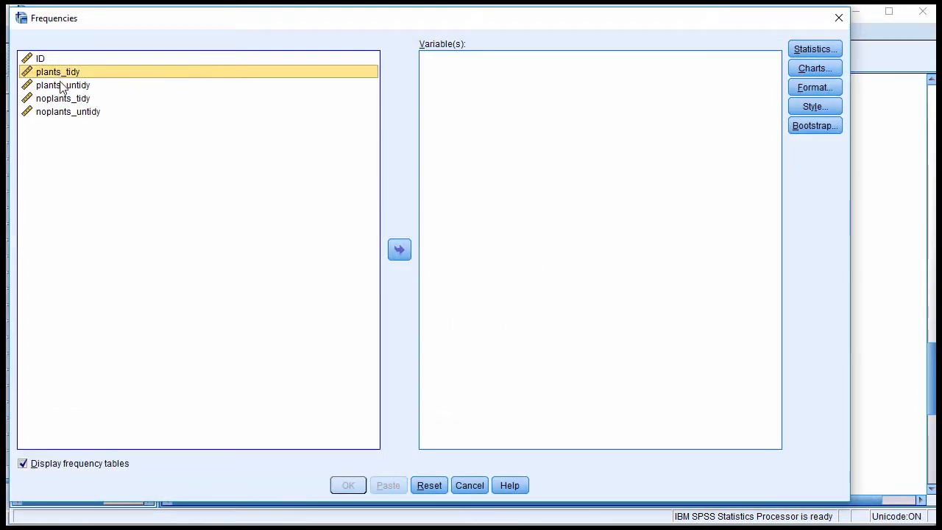
left_click(76, 115, "shift")
left_click(399, 249)
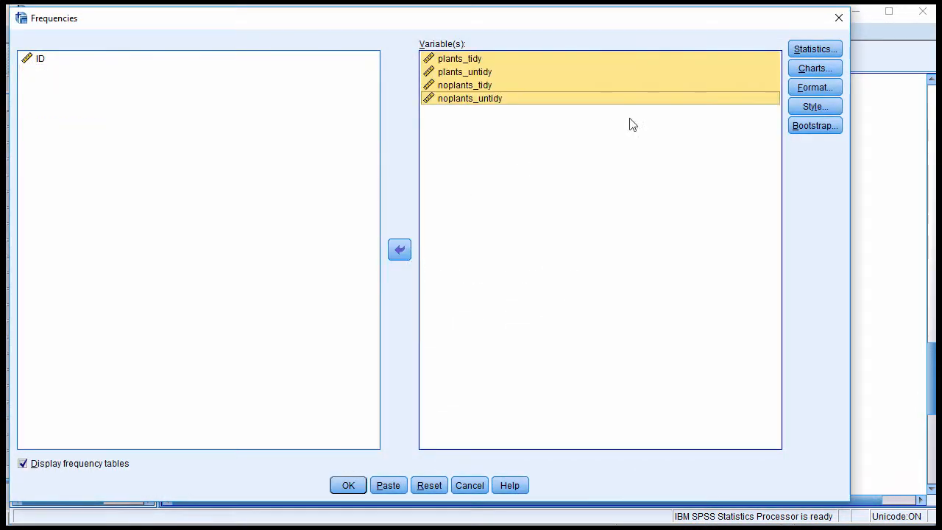
Step: Request the standard deviation, turn off the frequency tables, and run the Frequencies analysis
left_click(809, 51)
left_click(412, 319)
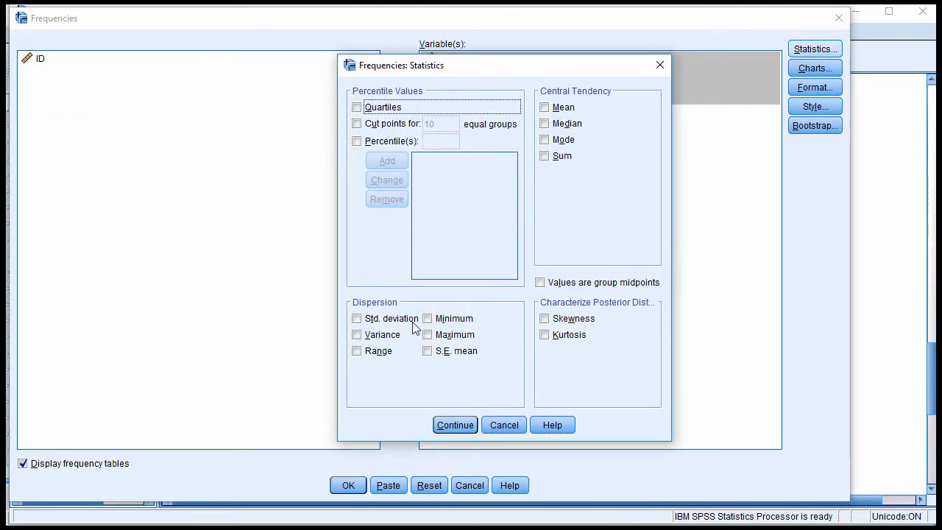
left_click(454, 425)
left_click(23, 465)
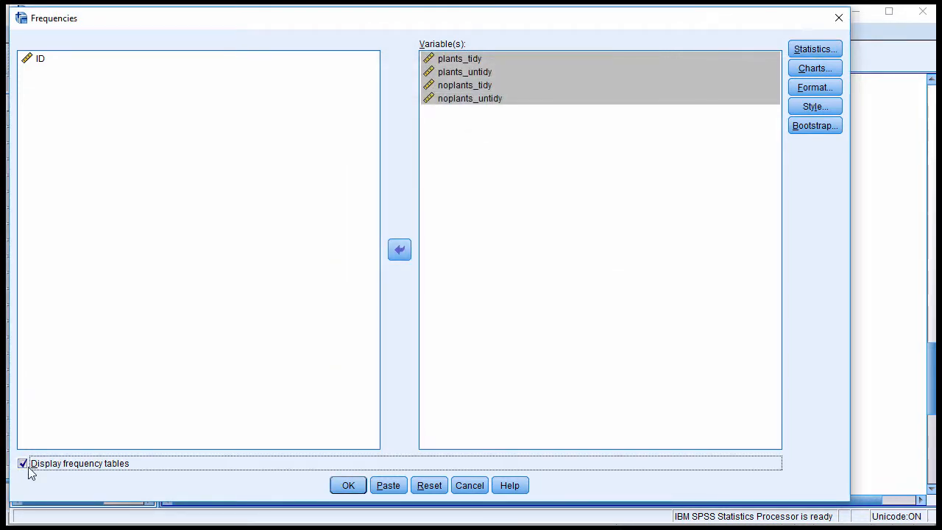
left_click(344, 486)
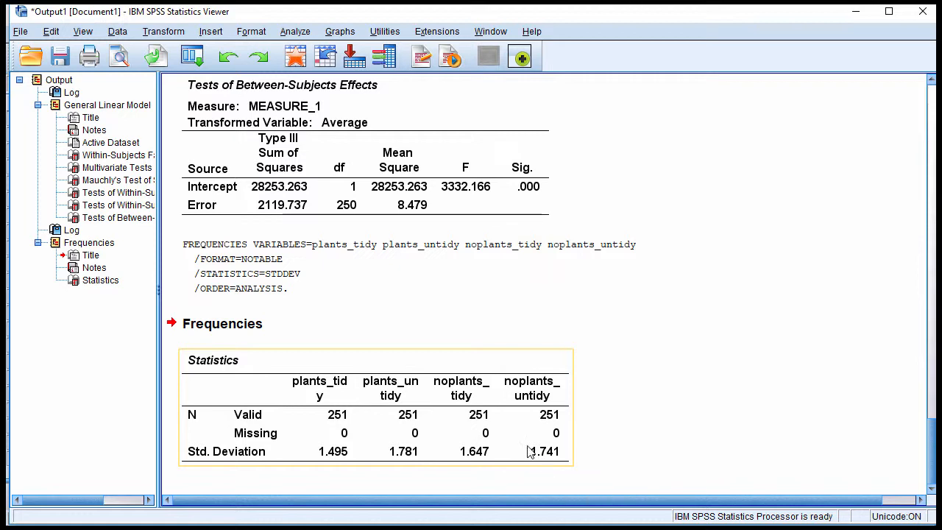
Step: Rerun Frequencies for the same four variables with the mean added to the requested statistics
left_click(294, 31)
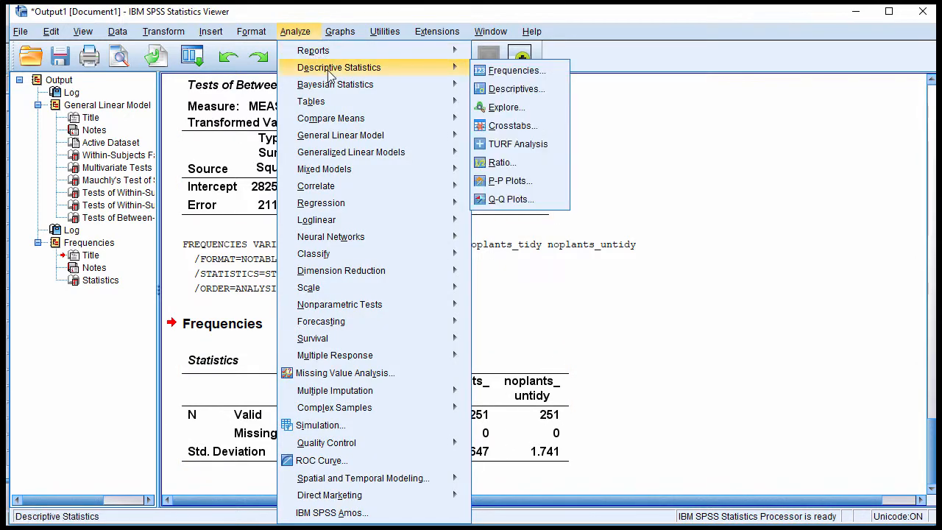
mouse_move(441, 70)
left_click(479, 71)
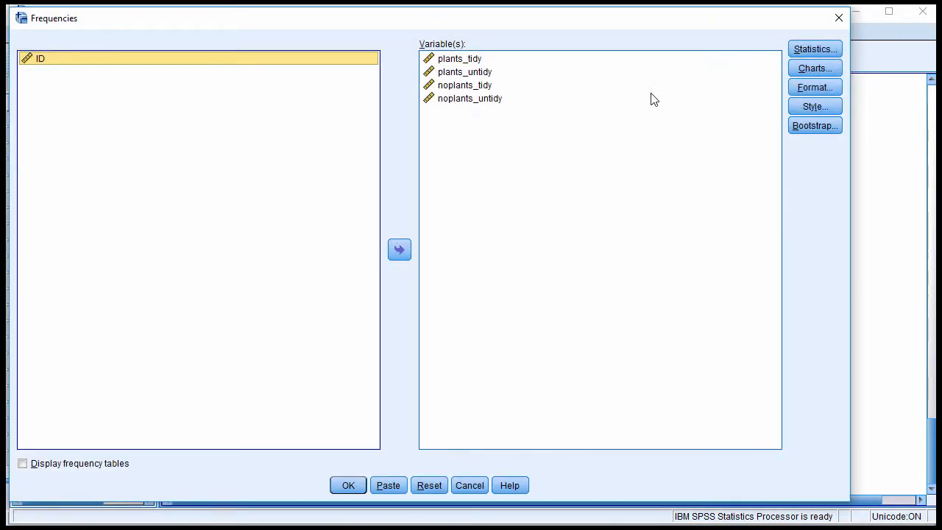
left_click(801, 50)
left_click(568, 109)
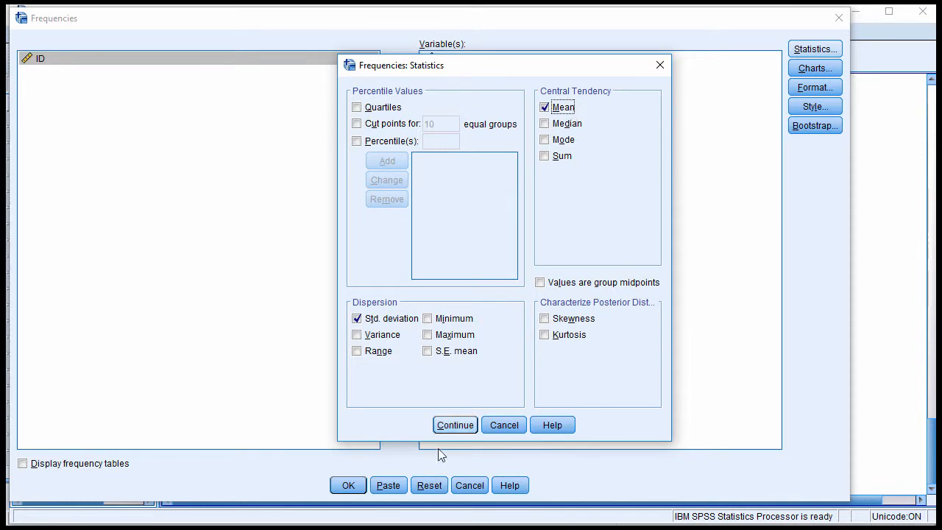
left_click(455, 424)
left_click(350, 485)
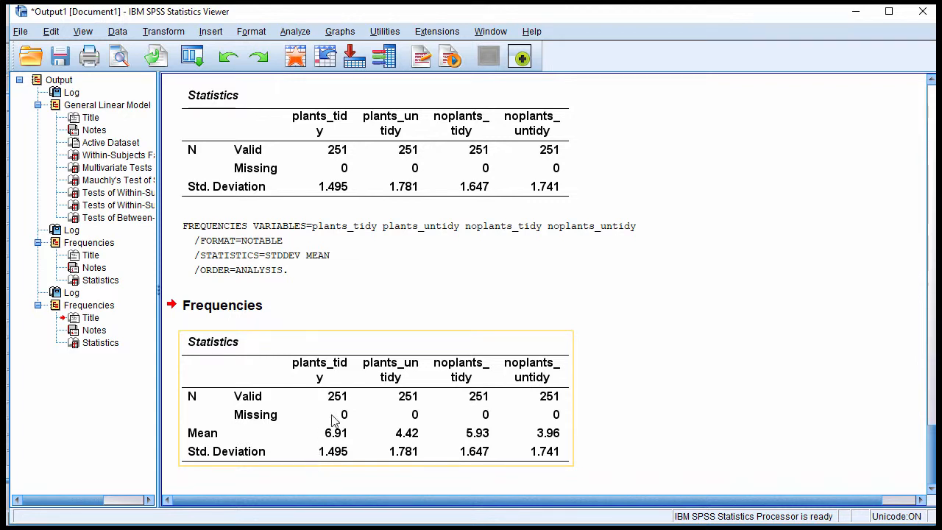
left_click(423, 249)
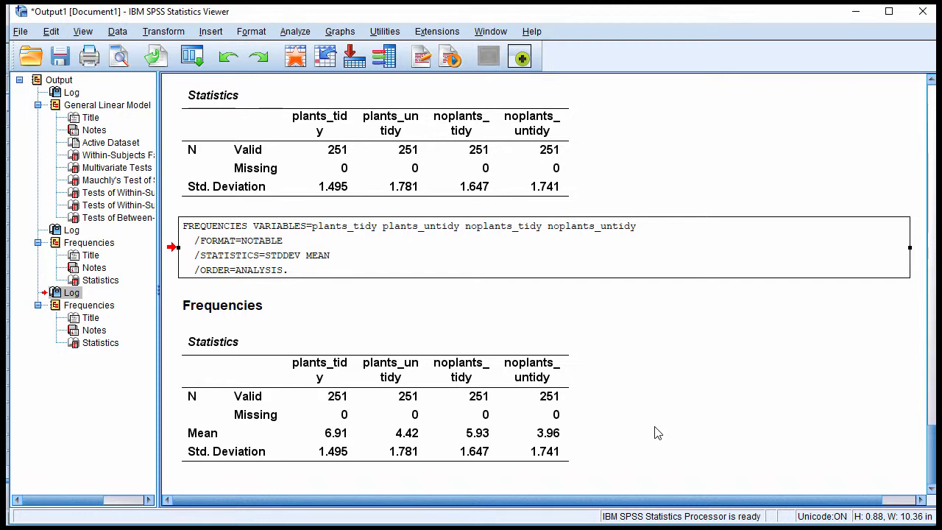
Step: Start a Descriptives analysis with plants_tidy, plants_untidy, noplants_tidy and noplants_untidy as its variables
left_click(295, 32)
mouse_move(357, 67)
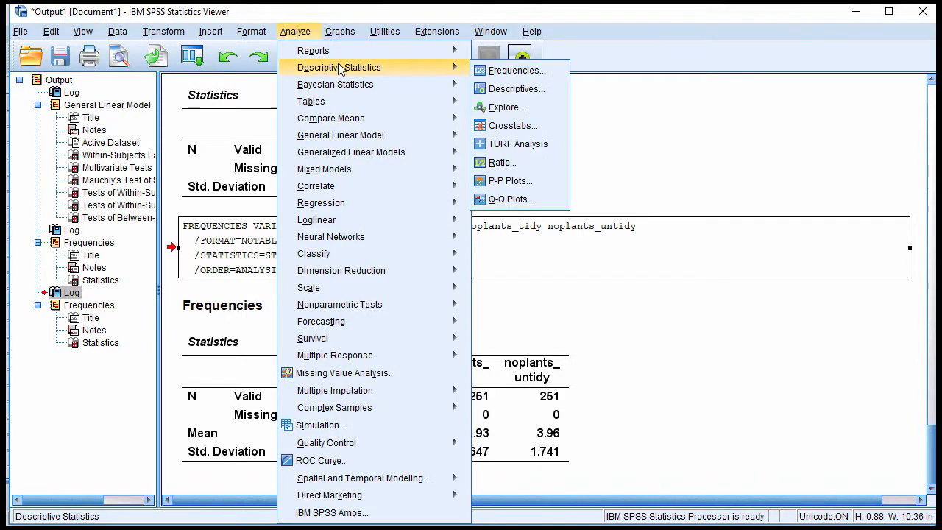
left_click(525, 90)
left_click(494, 288)
left_click(504, 327, "shift")
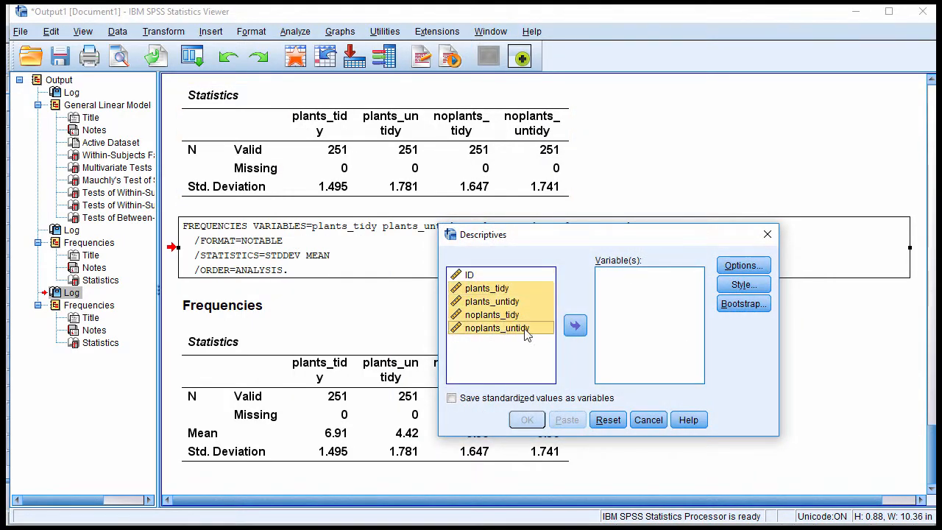
left_click(574, 326)
Step: Run Descriptives with standardized values saved as variables, check the new z-score columns in the data, and return to the output
left_click(486, 398)
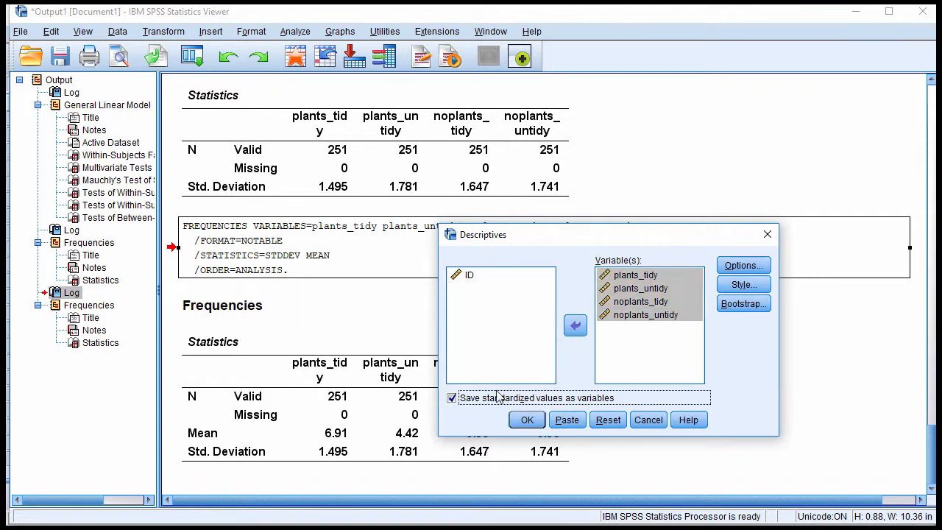
left_click(522, 422)
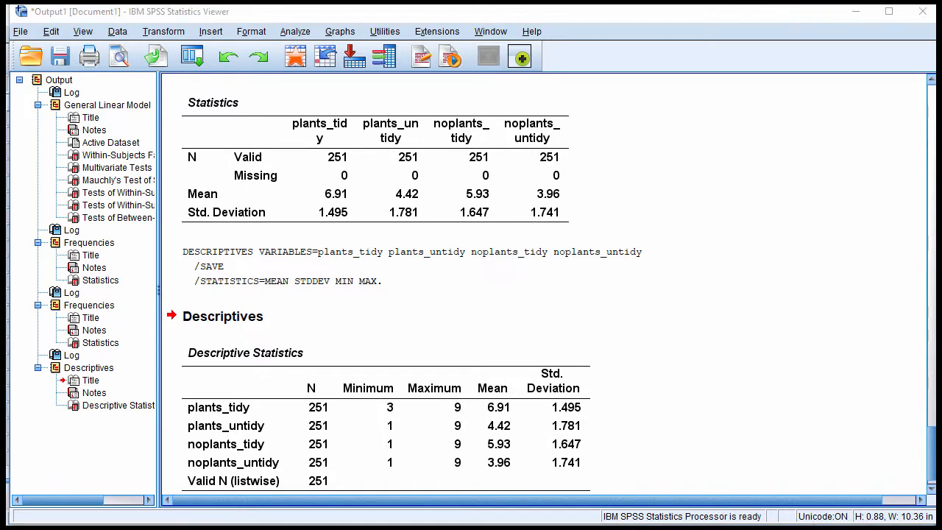
key("alt+Tab")
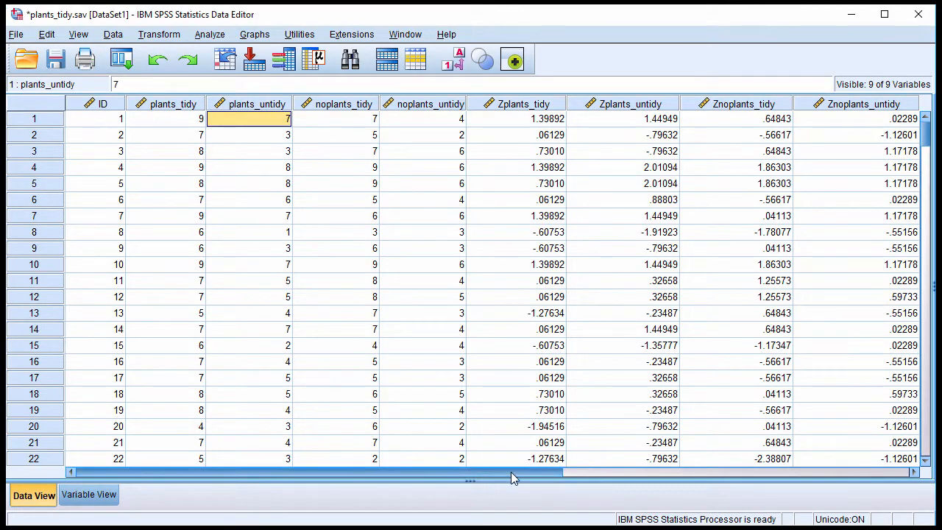
left_click_drag(511, 471, 531, 472)
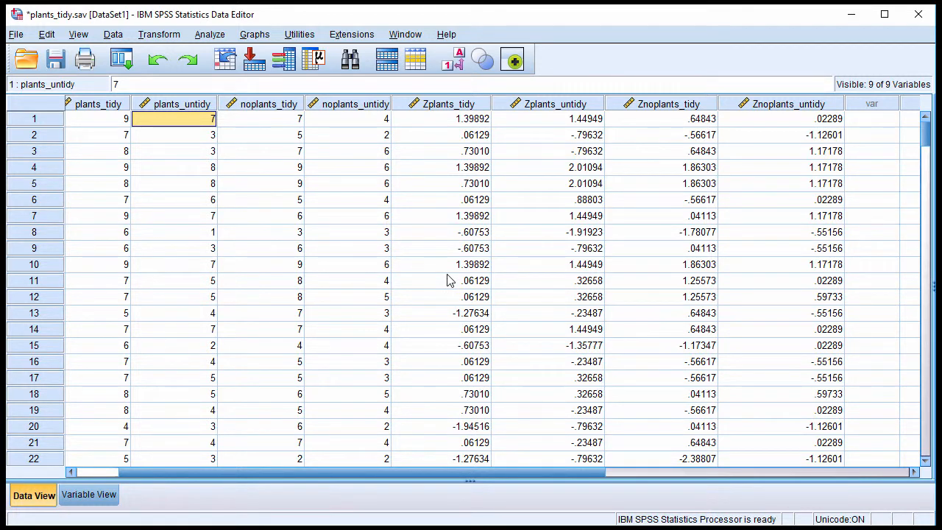
left_click(849, 16)
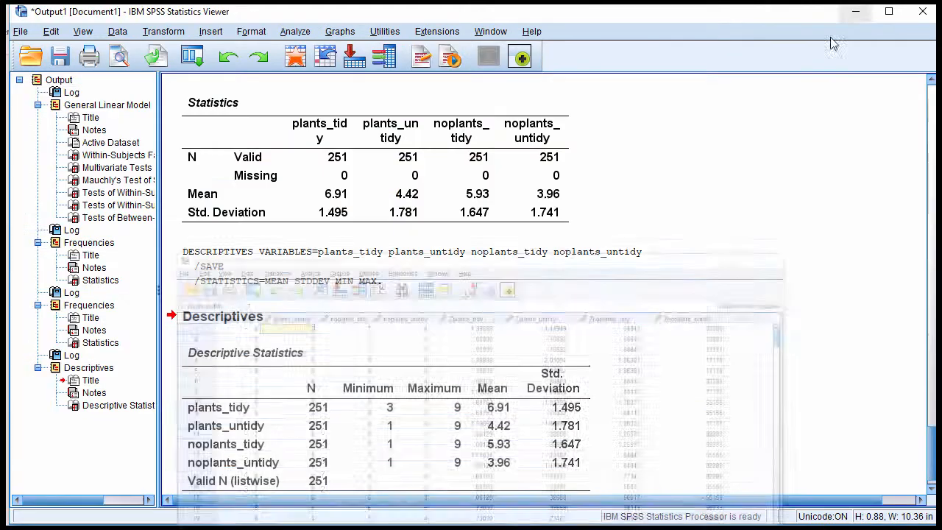
left_click(317, 203)
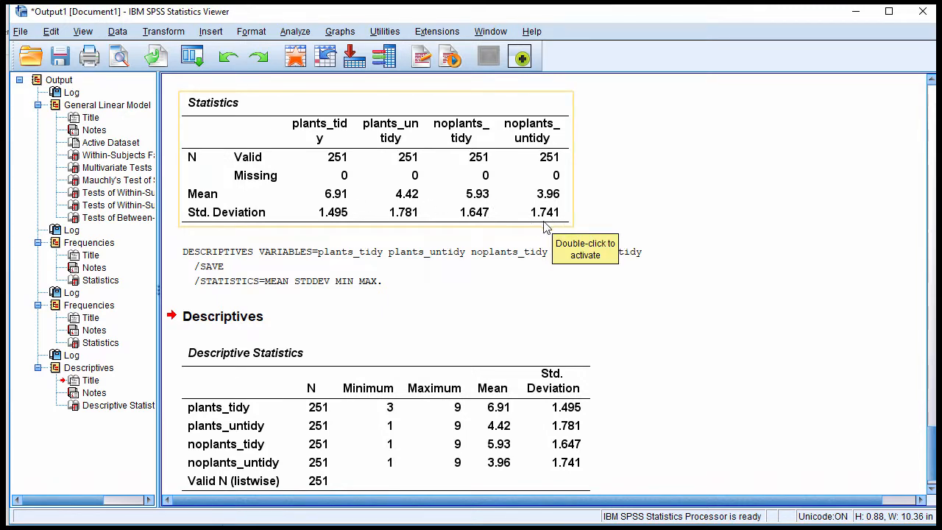
Step: Start computing a new variable with plants_tidy_adj as its target name
left_click(167, 33)
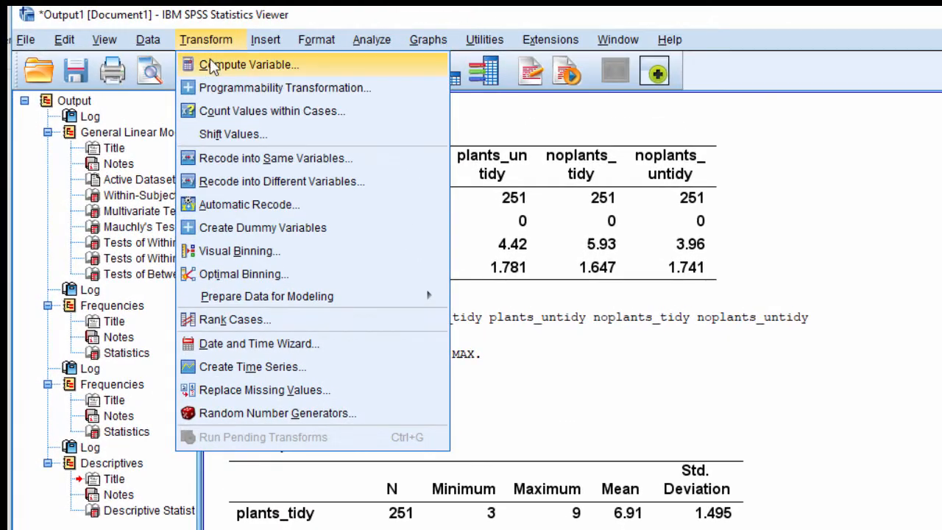
left_click(188, 60)
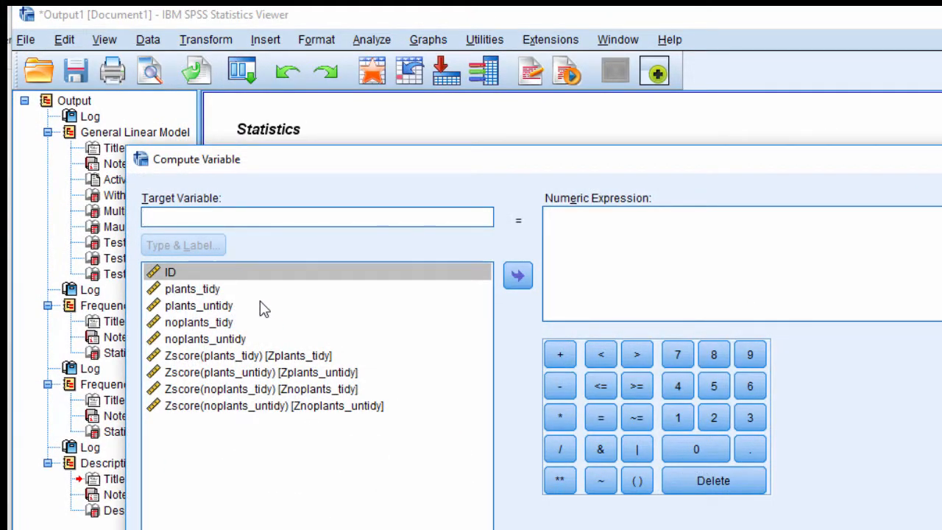
type("plants_")
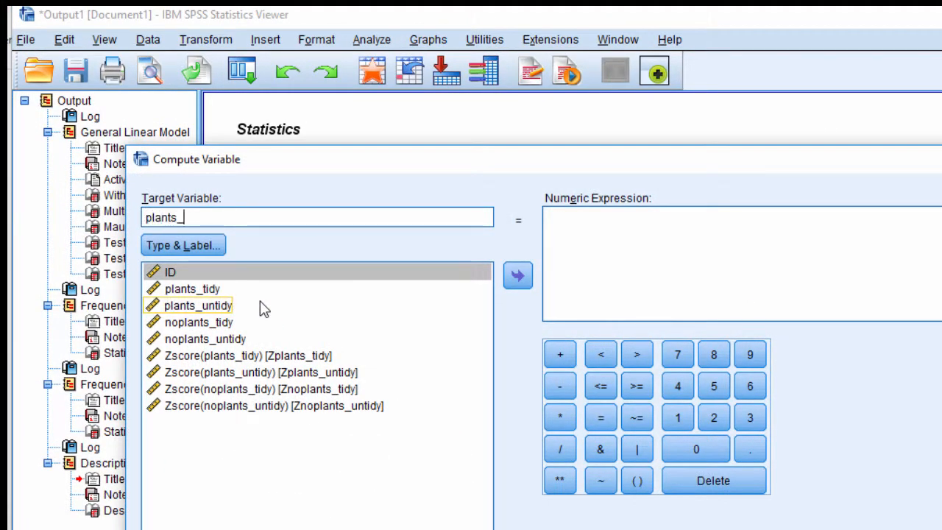
type("tidy_adj")
left_click_drag(267, 166, 195, 58)
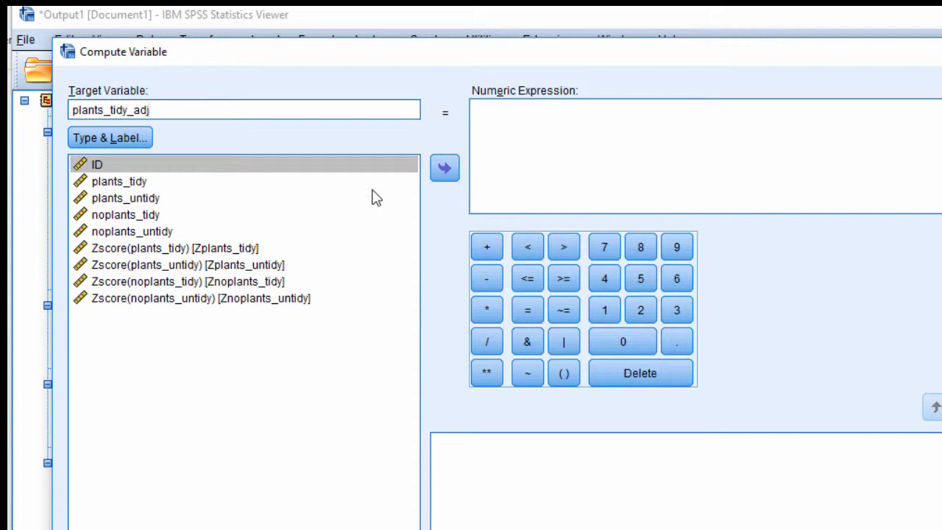
Step: Define the numeric expression as 6.91+(Zplants_tidy*.986) and create the variable
left_click(487, 156)
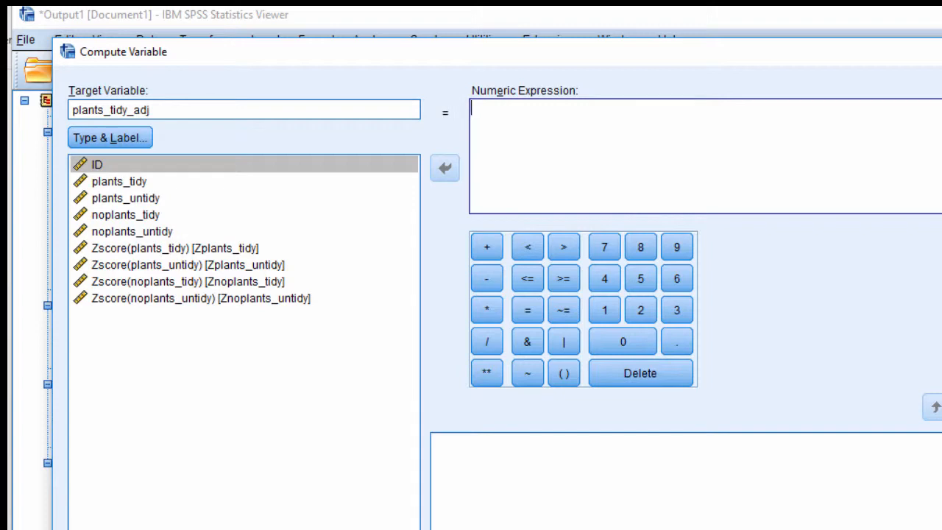
left_click_drag(921, 53, 918, 281)
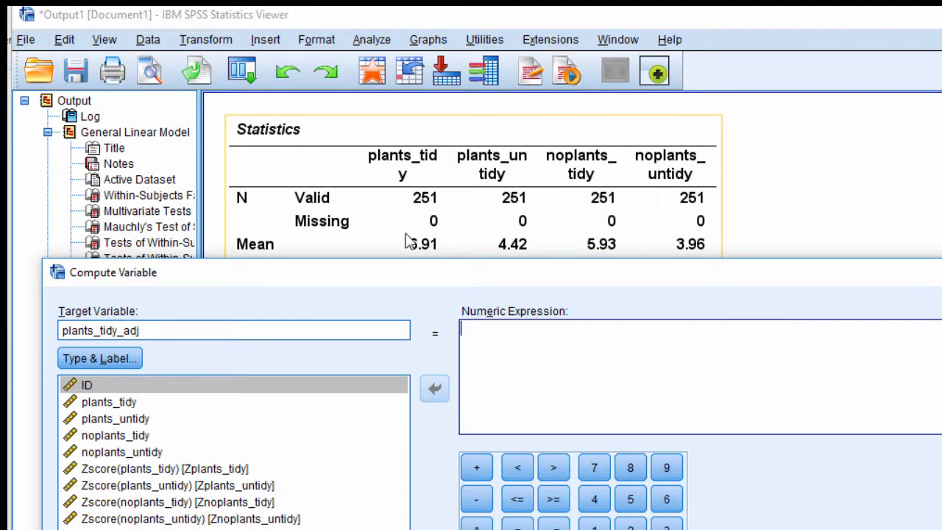
left_click_drag(531, 273, 482, 102)
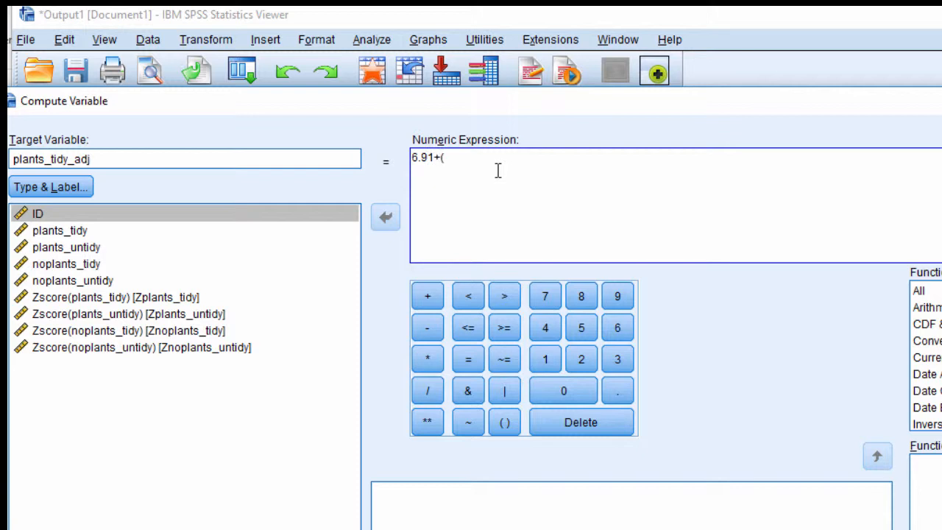
double_click(109, 297)
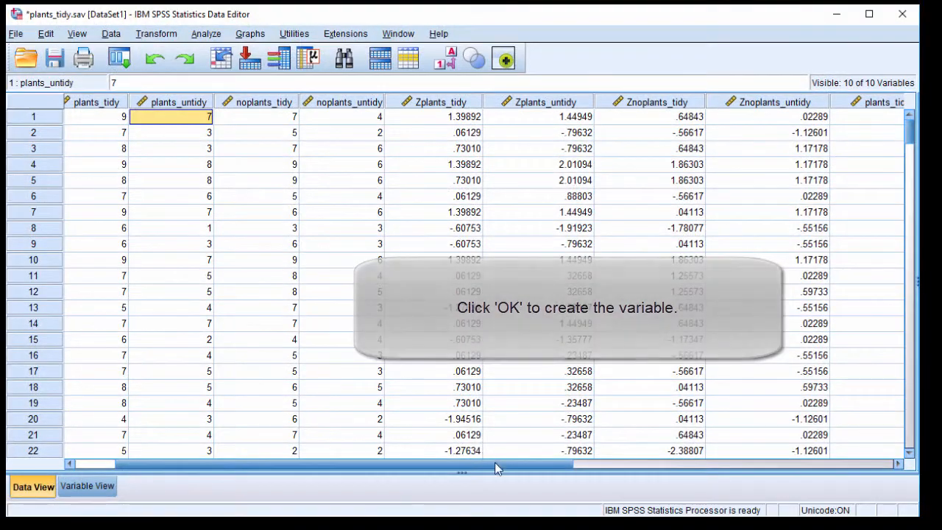
Step: Examine the plants_tidy_adj values in the data and compare them with the original plants_tidy scores
left_click_drag(494, 462, 552, 462)
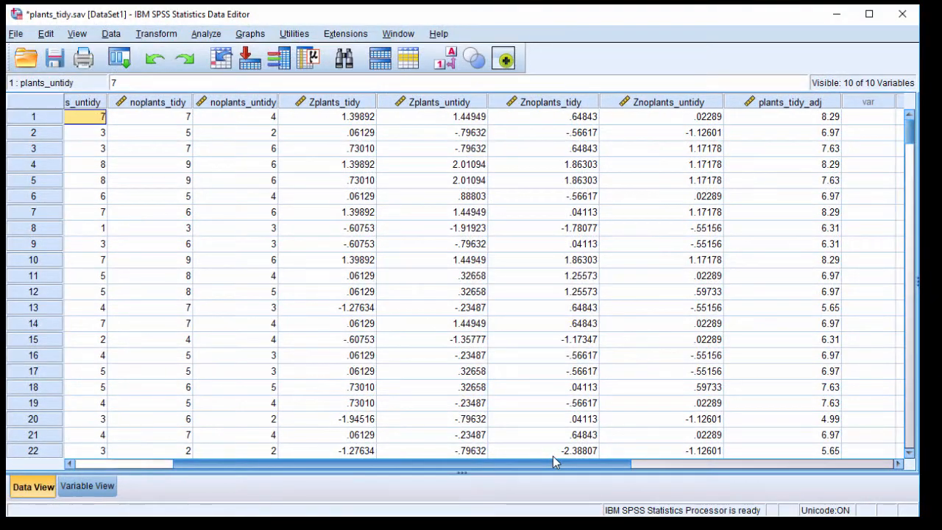
left_click(799, 120)
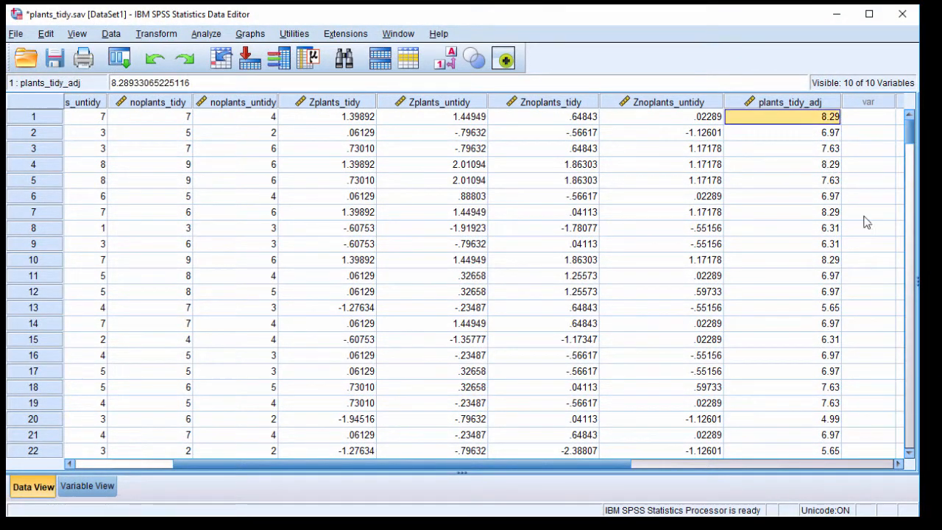
scroll(788, 287, "down", 10)
scroll(829, 321, "up", 1)
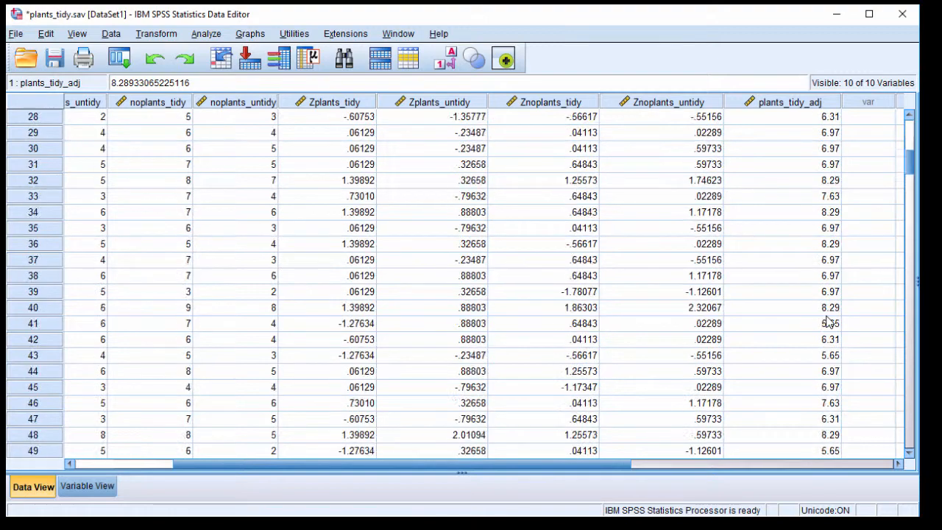
scroll(830, 321, "up", 9)
left_click_drag(597, 465, 534, 465)
left_click(167, 118)
left_click(173, 195)
left_click(830, 118)
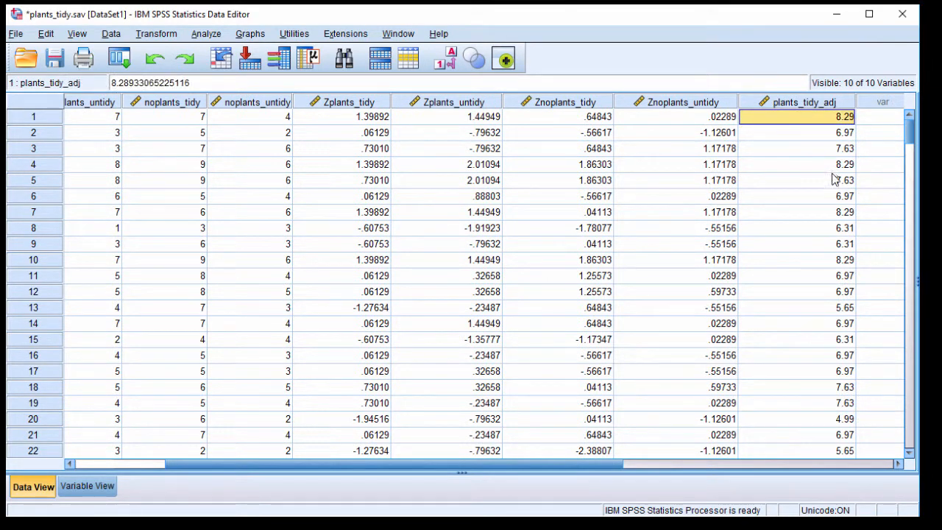
left_click(835, 179)
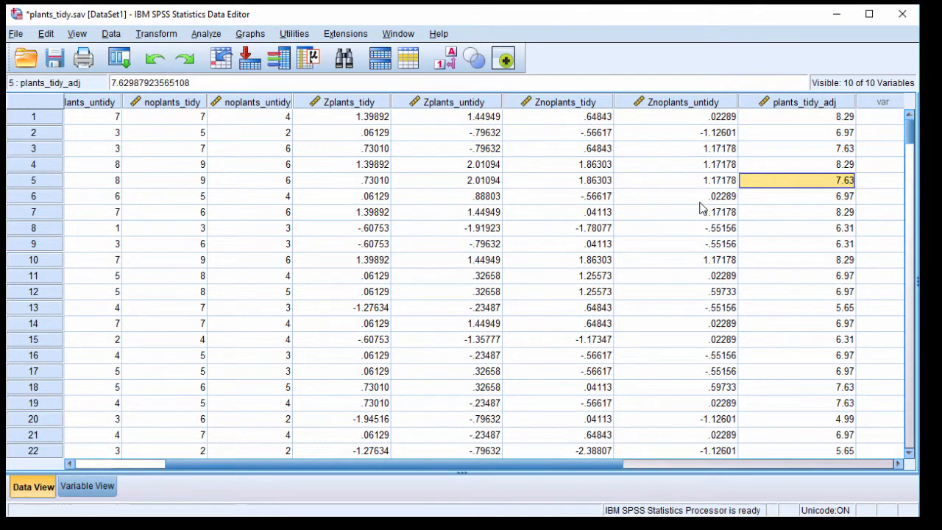
Step: Reopen Frequencies and replace the four original condition variables with plants_tidy_adj
left_click(206, 34)
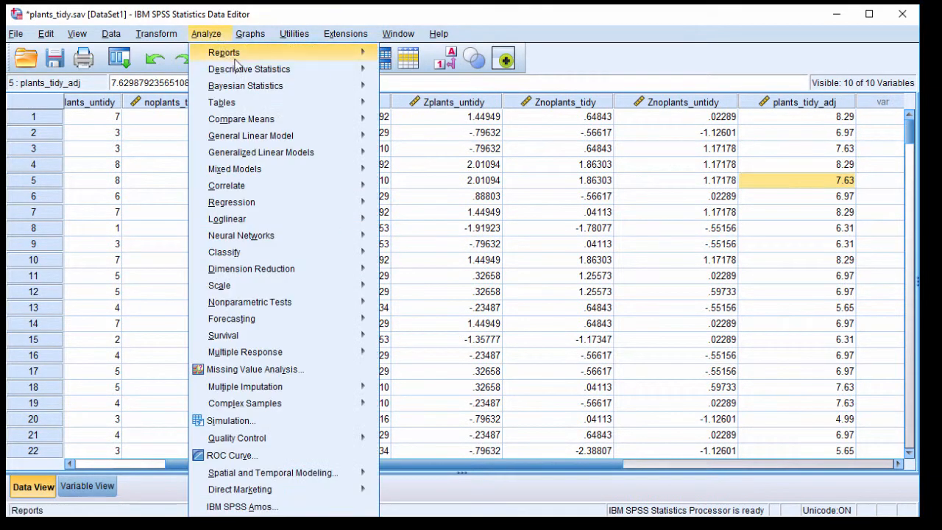
mouse_move(250, 69)
left_click(415, 69)
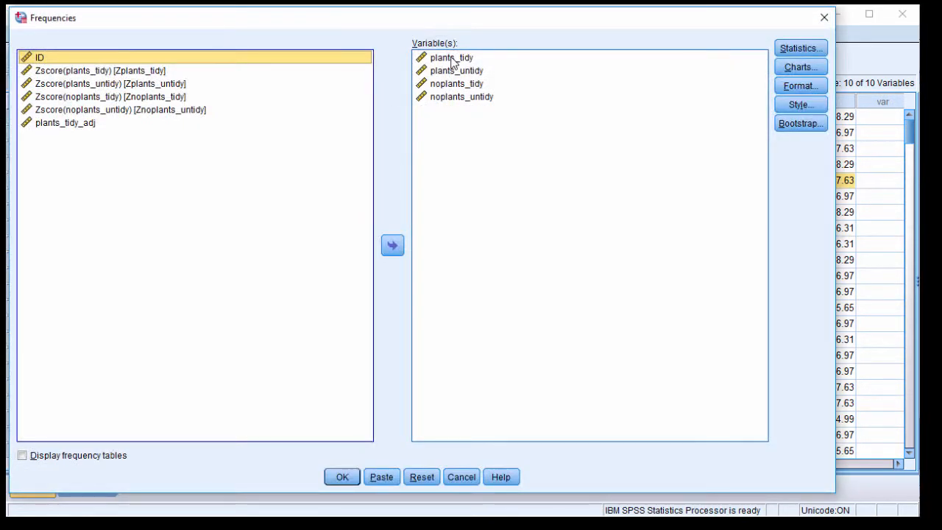
left_click(451, 59)
left_click(457, 96, "shift")
left_click(393, 245)
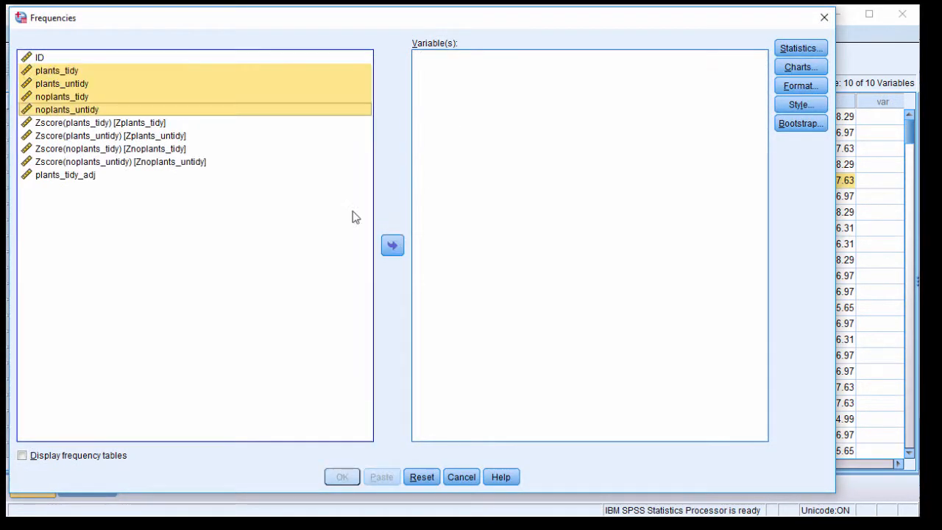
left_click(85, 174)
left_click(392, 245)
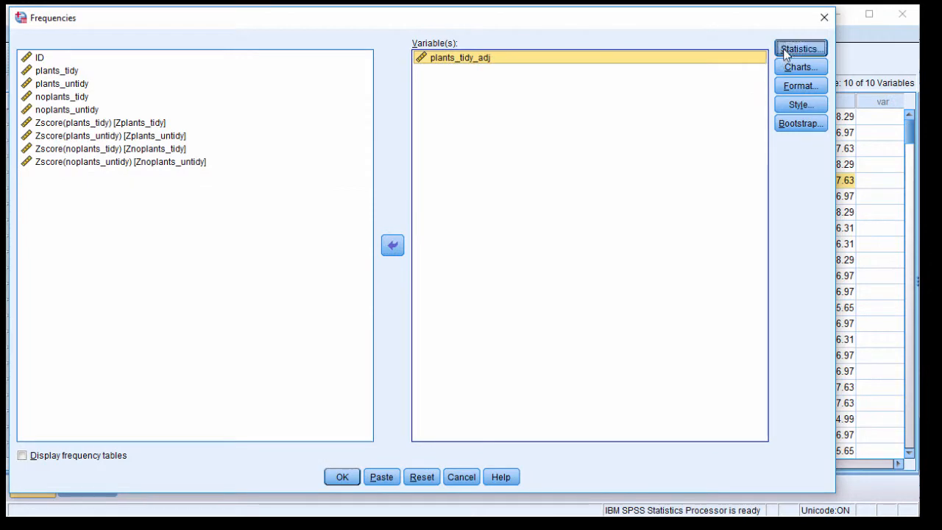
Step: Run Frequencies with the mean and standard deviation, and compare the adjusted variable's statistics with those of the original conditions
left_click(799, 49)
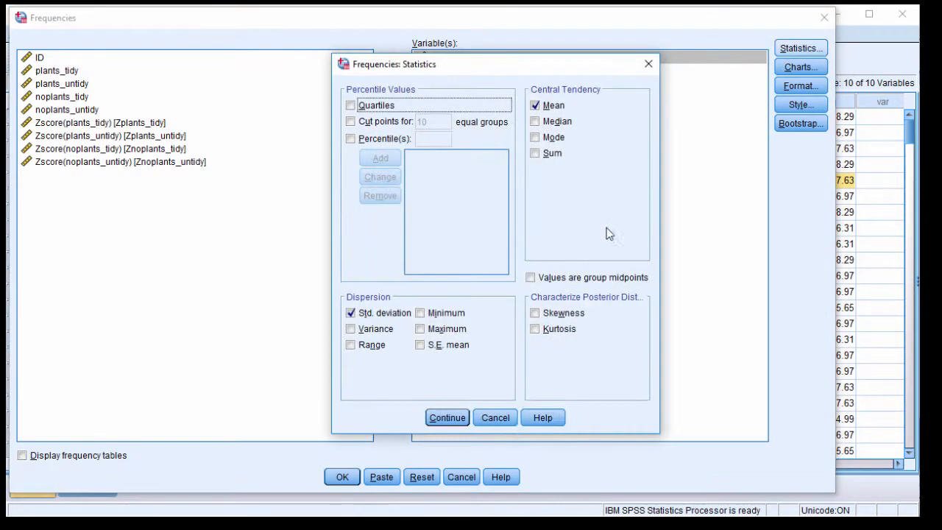
left_click(445, 419)
left_click(356, 476)
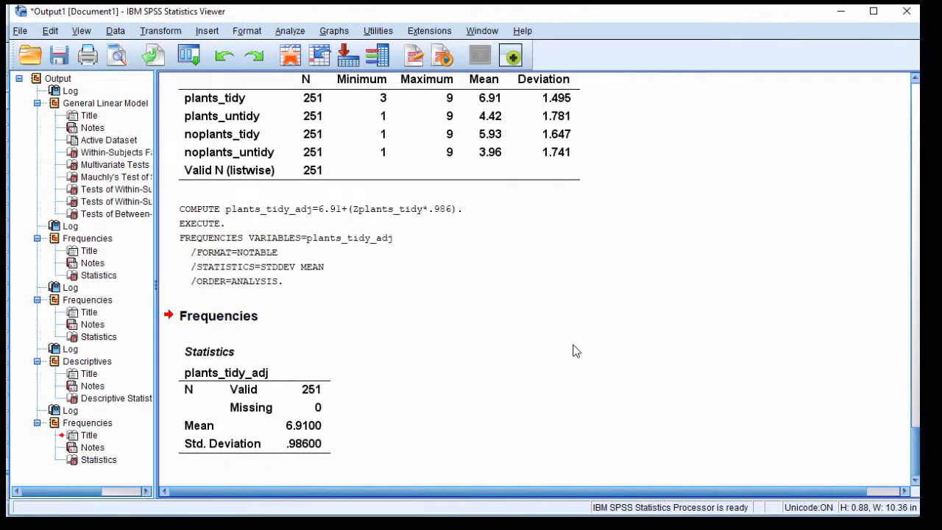
scroll(324, 434, "up", 3)
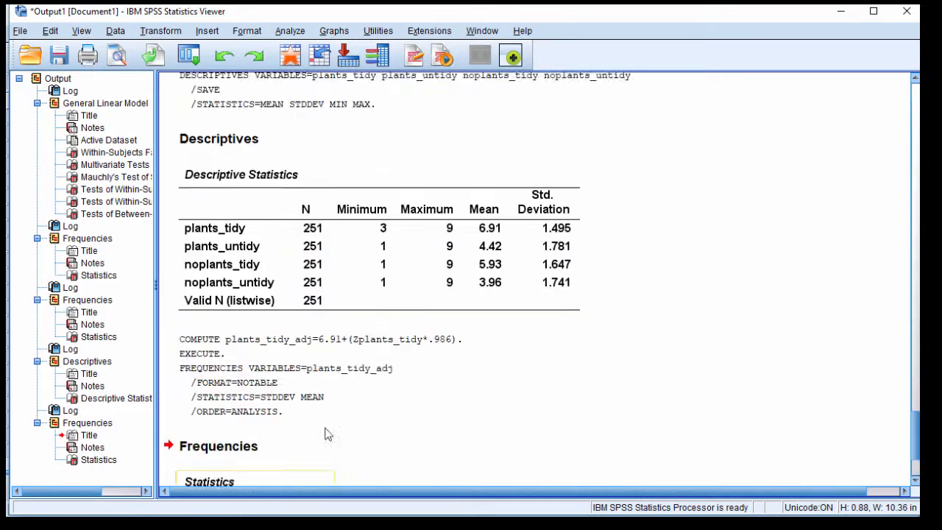
scroll(380, 372, "down", 3)
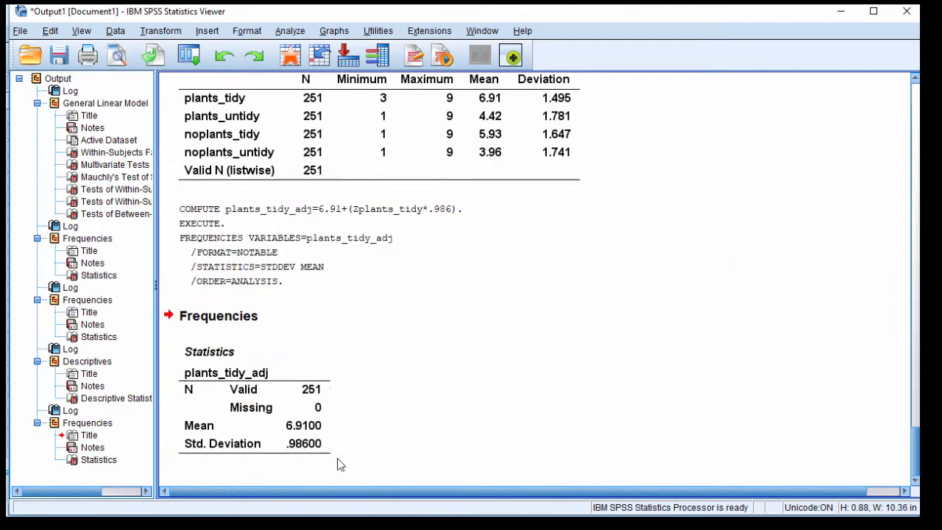
scroll(342, 446, "up", 3)
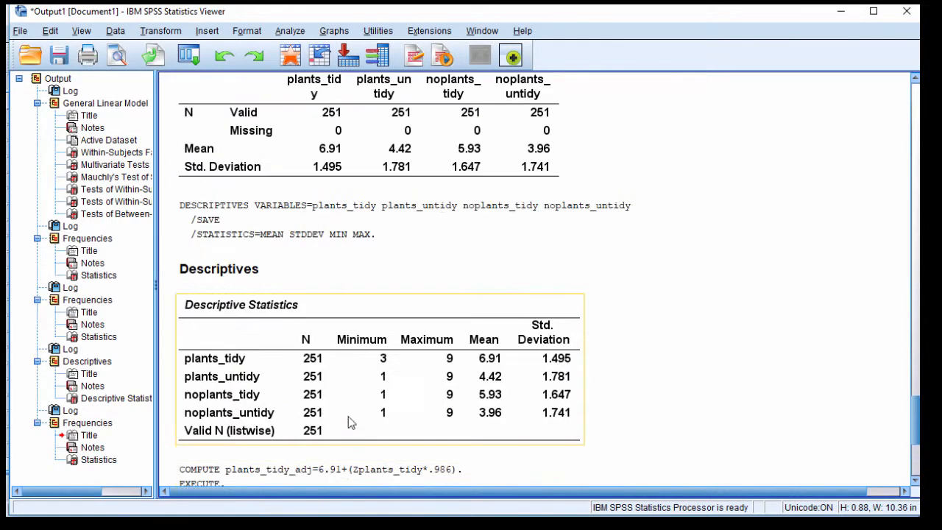
scroll(396, 482, "down", 3)
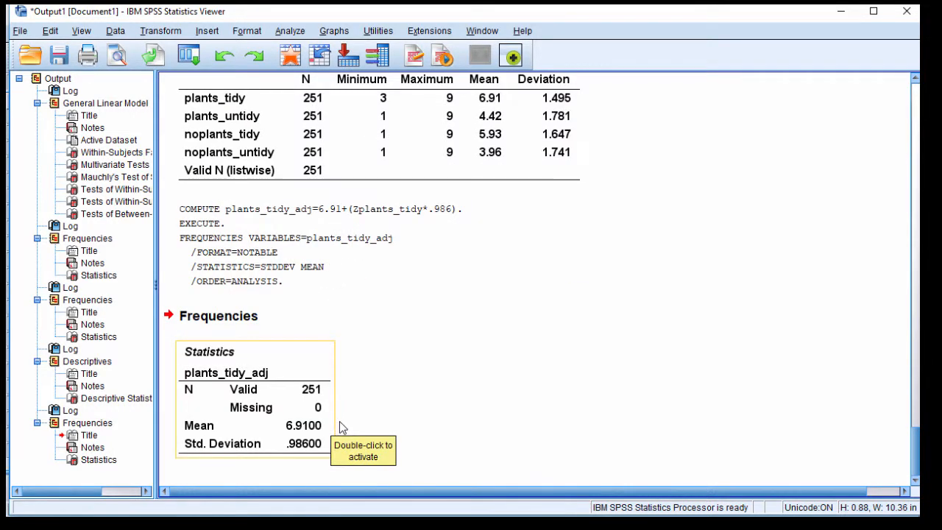
scroll(340, 426, "up", 4)
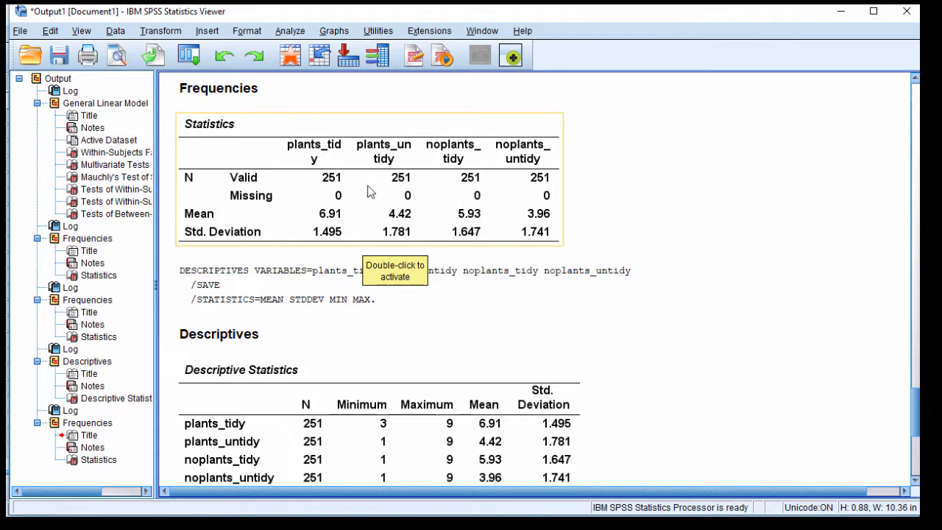
scroll(370, 191, "down", 4)
Step: Reopen Compute Variable, name the target variable plants_untidy_adj and change the expression's z-score variable to Zplants_untidy
left_click(160, 30)
left_click(214, 48)
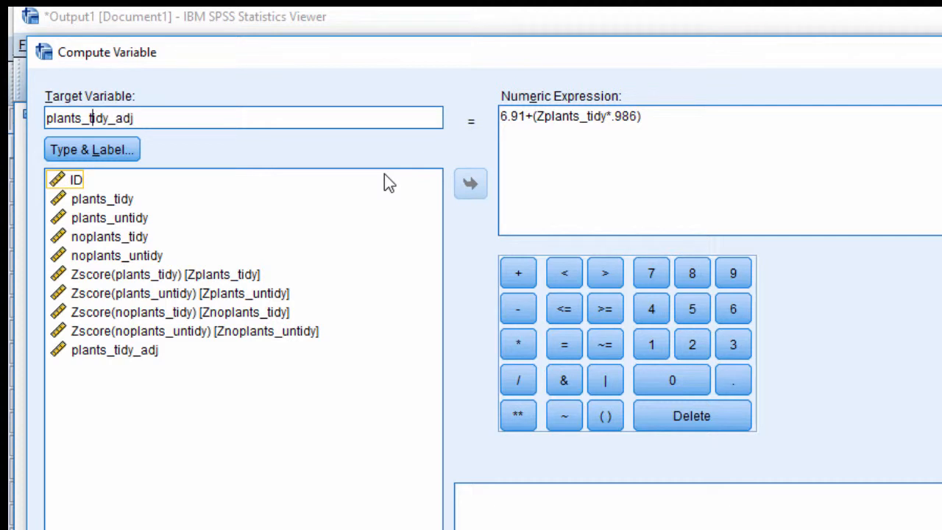
type("un")
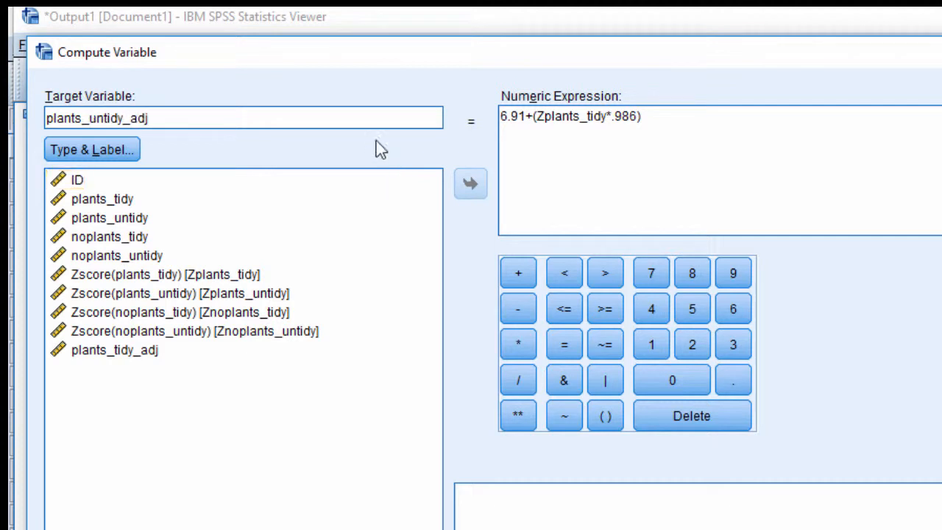
left_click(601, 116)
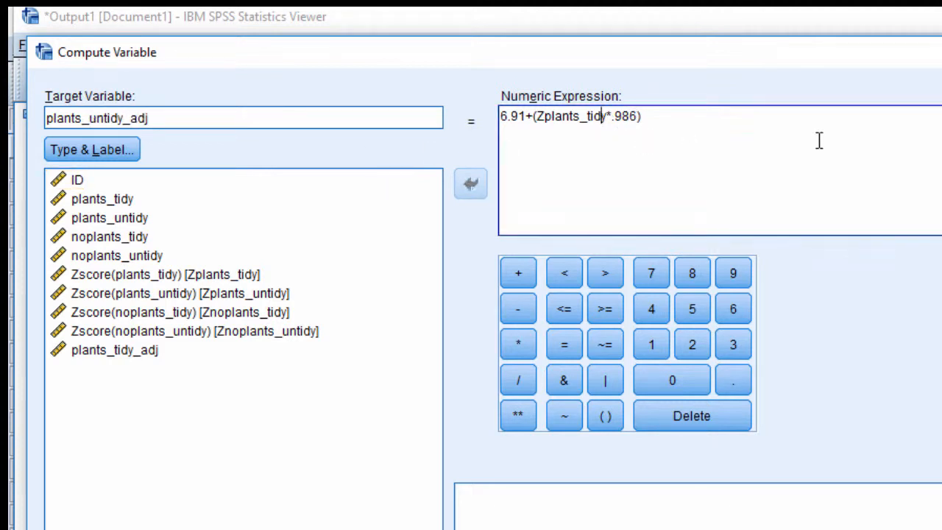
type("unti")
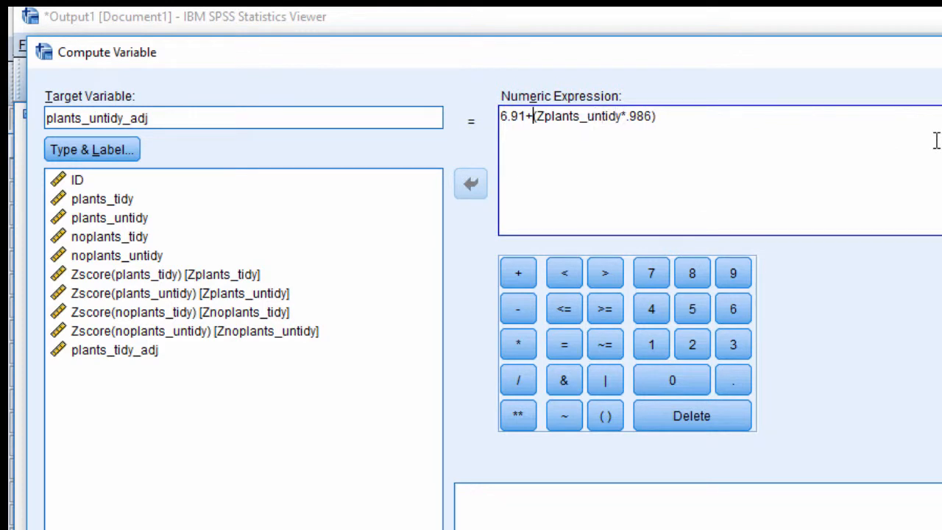
Step: Replace the mean in the expression so it reads 4.42+(Zplants_untidy*.986), and create the variable
key("Right")
key("shift+Left")
key("shift+Left")
key("BackSpace")
key("BackSpace")
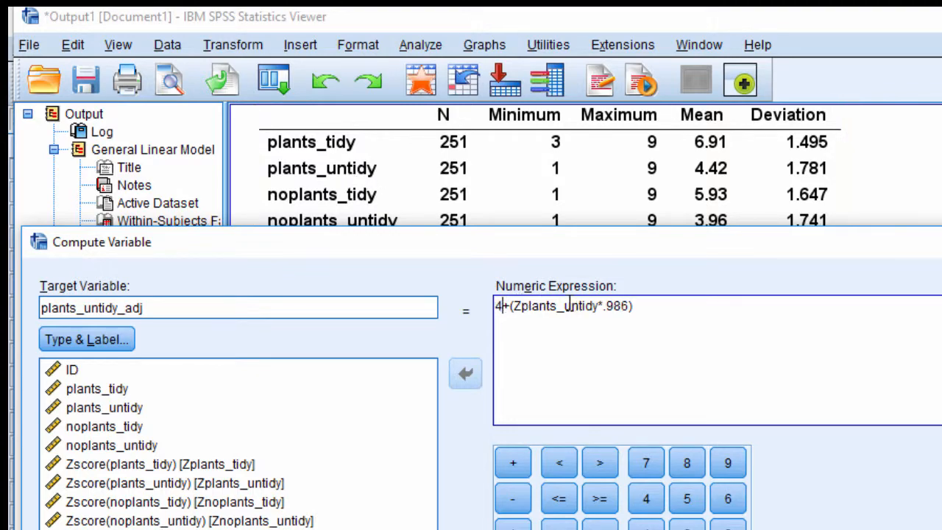
type("4.42")
left_click_drag(637, 250, 648, 116)
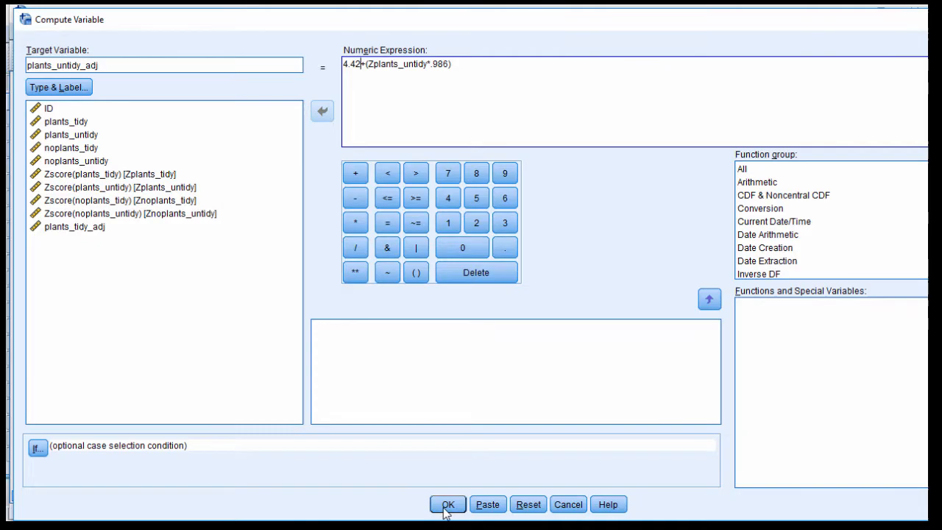
left_click(446, 504)
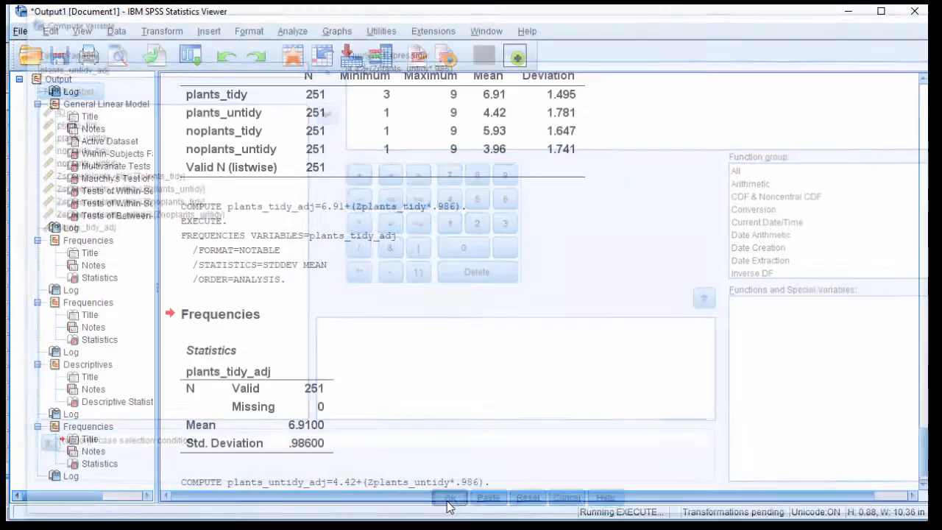
Step: Reopen Compute Variable and change the target variable name to noplants_tidy_adj
left_click(162, 35)
left_click(170, 52)
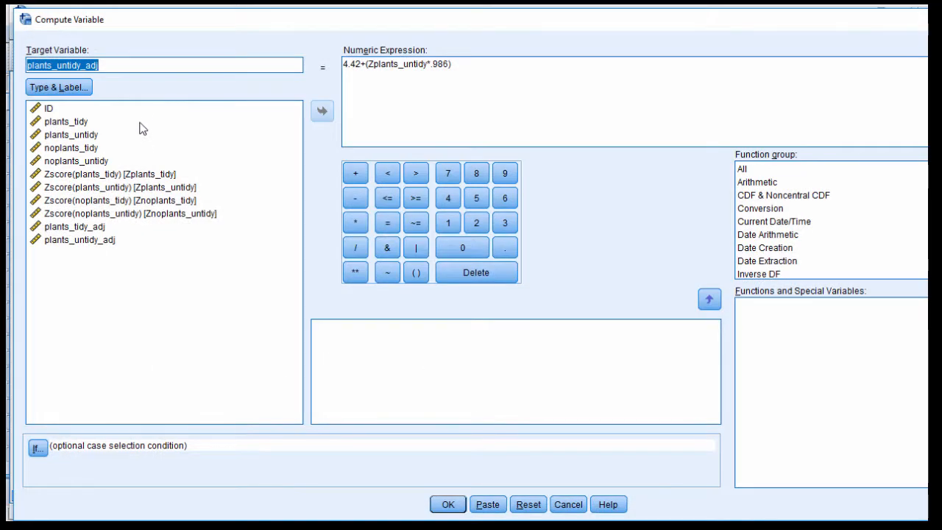
left_click(129, 69)
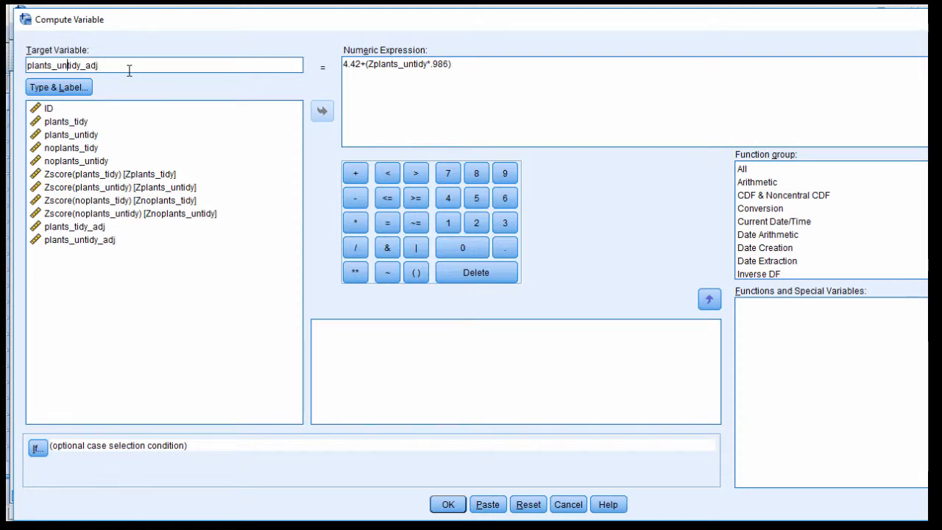
key("Home")
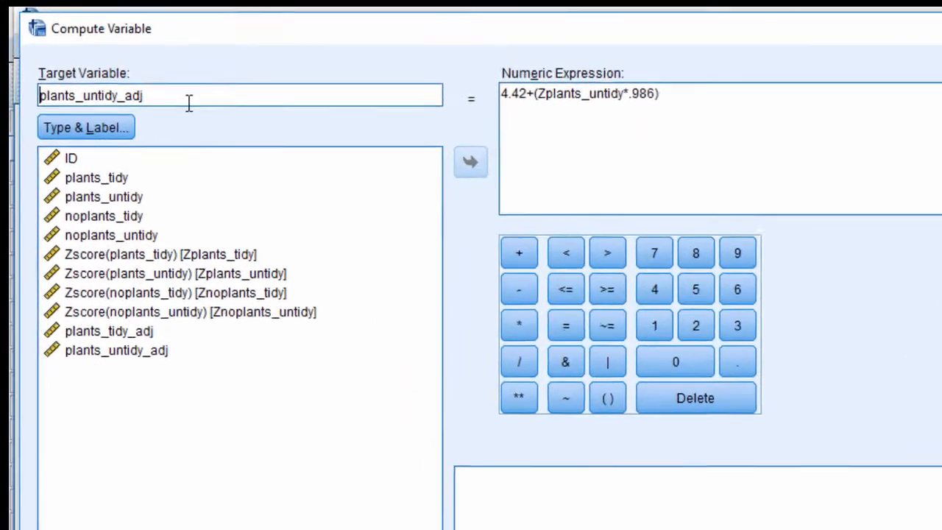
type("no")
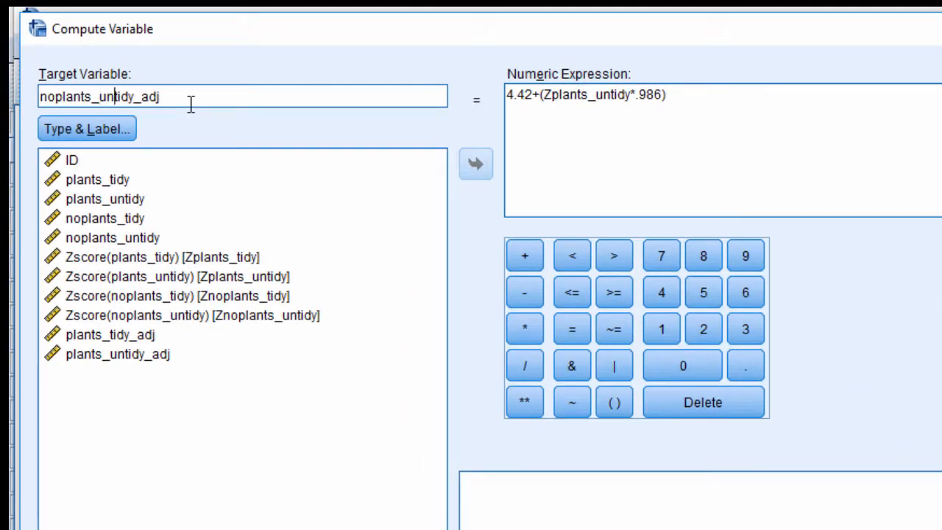
key("BackSpace")
key("BackSpace")
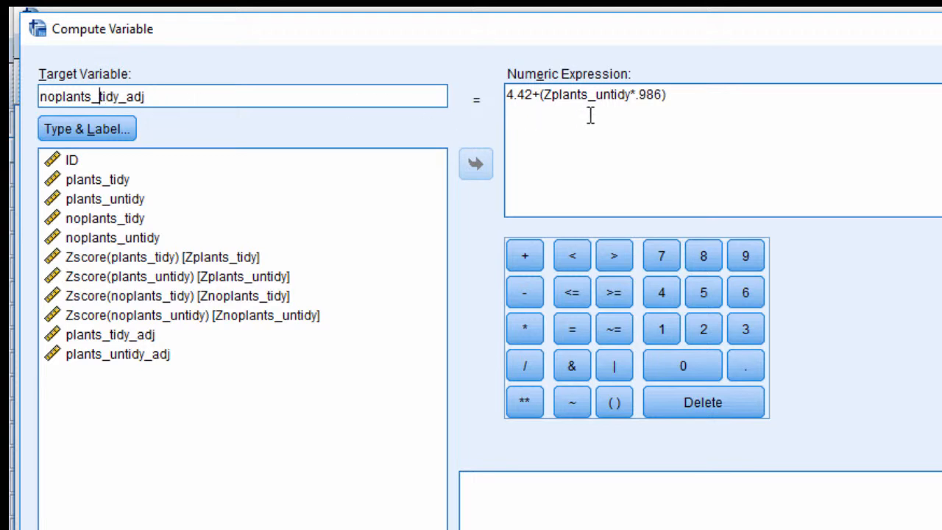
Step: Replace the mean constant at the start of the numeric expression with the noplants_tidy mean, 5.93
left_click(898, 143)
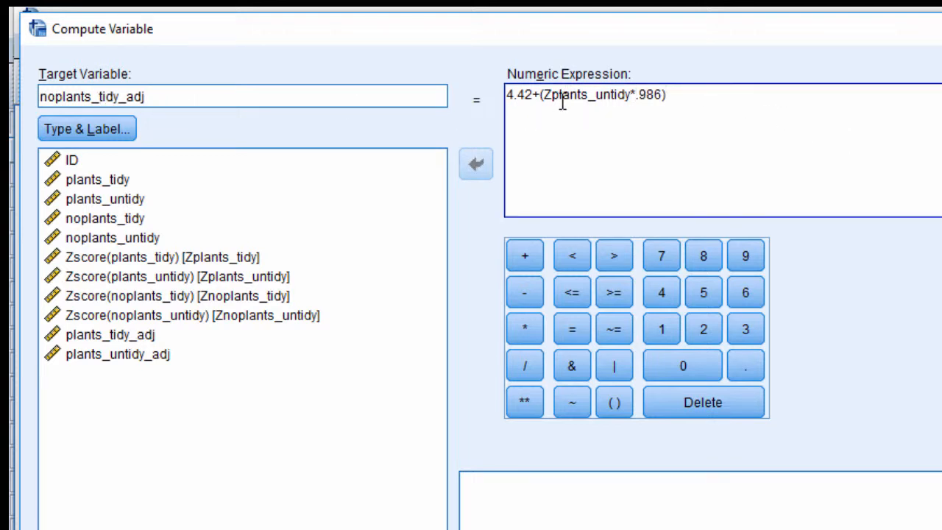
left_click(536, 91)
key("BackSpace")
key("BackSpace")
key("BackSpace")
key("BackSpace")
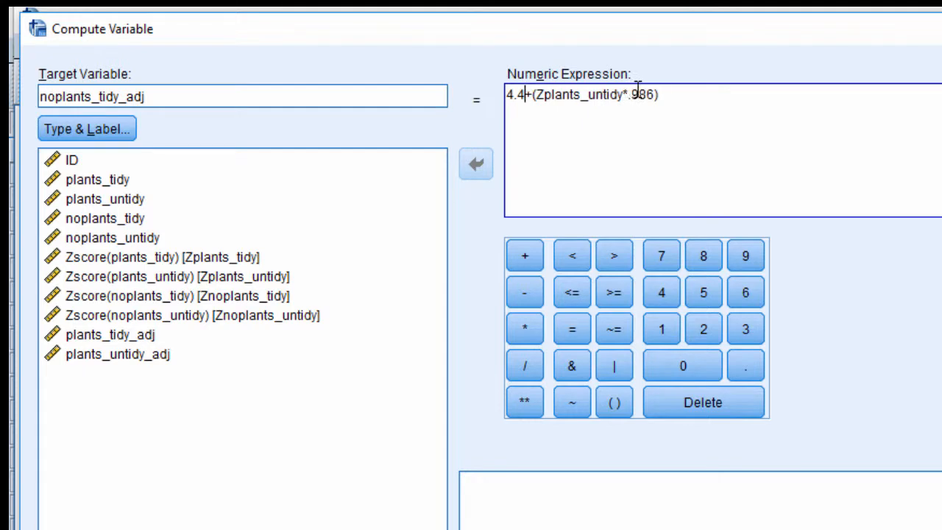
left_click_drag(608, 24, 618, 254)
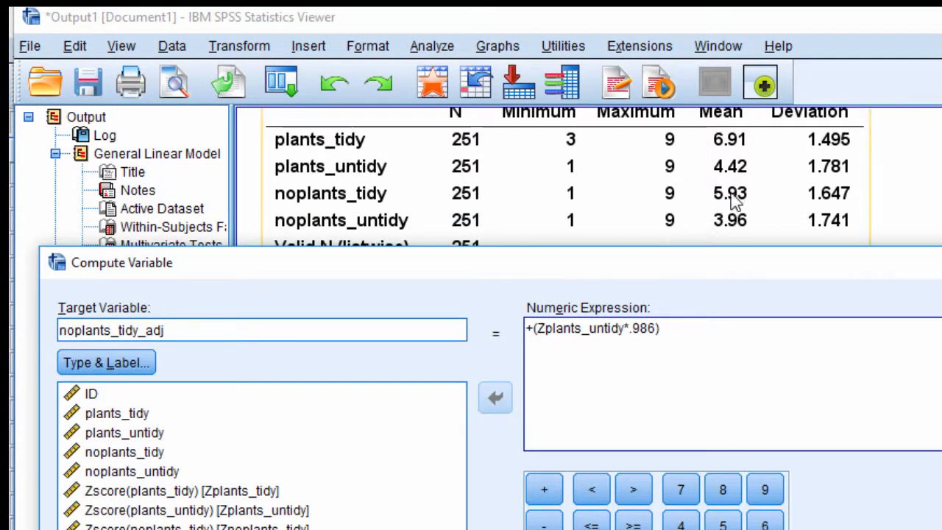
left_click_drag(714, 267, 701, 199)
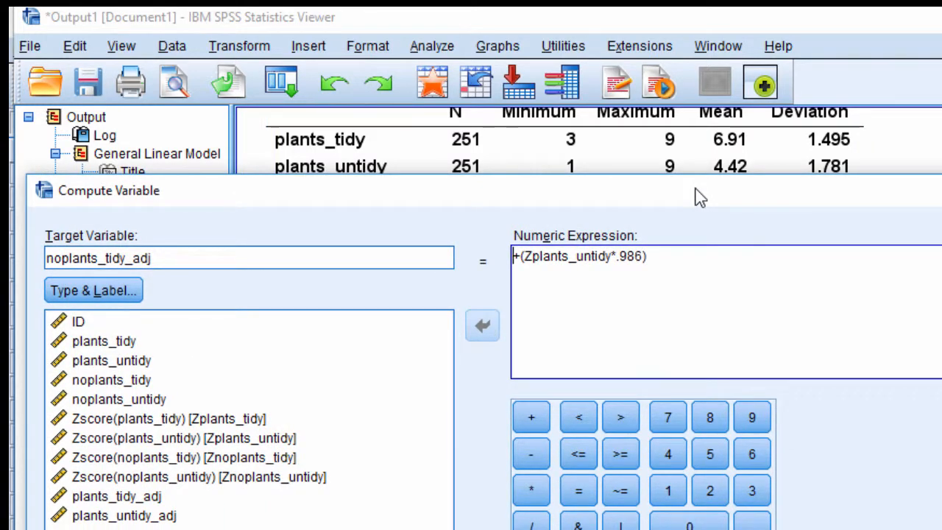
type("5.93")
Step: Replace the z-score variable with Znoplants_tidy so the expression reads 5.93+(Znoplants_tidy*.986), and create the variable
left_click(621, 256)
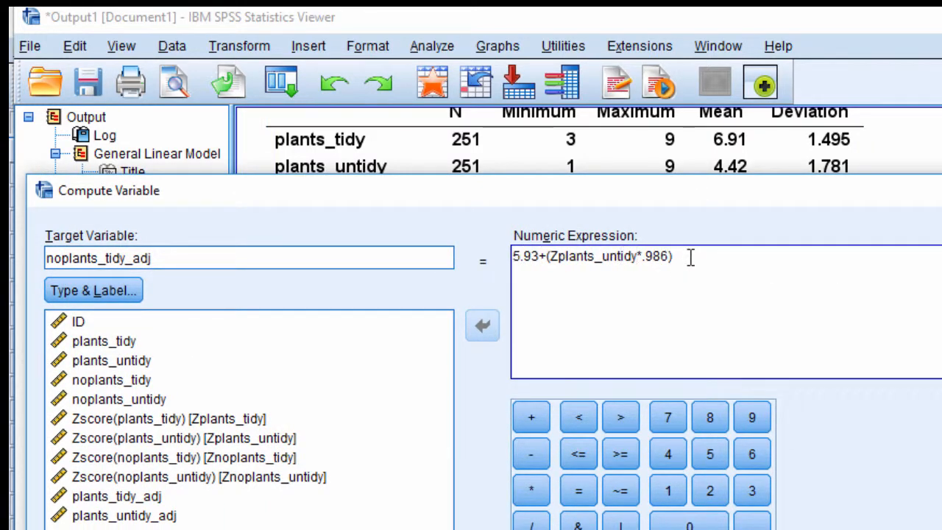
key("BackSpace")
key("BackSpace")
key("BackSpace")
key("BackSpace")
key("BackSpace")
key("BackSpace")
key("BackSpace")
key("BackSpace")
key("BackSpace")
key("BackSpace")
key("BackSpace")
key("BackSpace")
key("BackSpace")
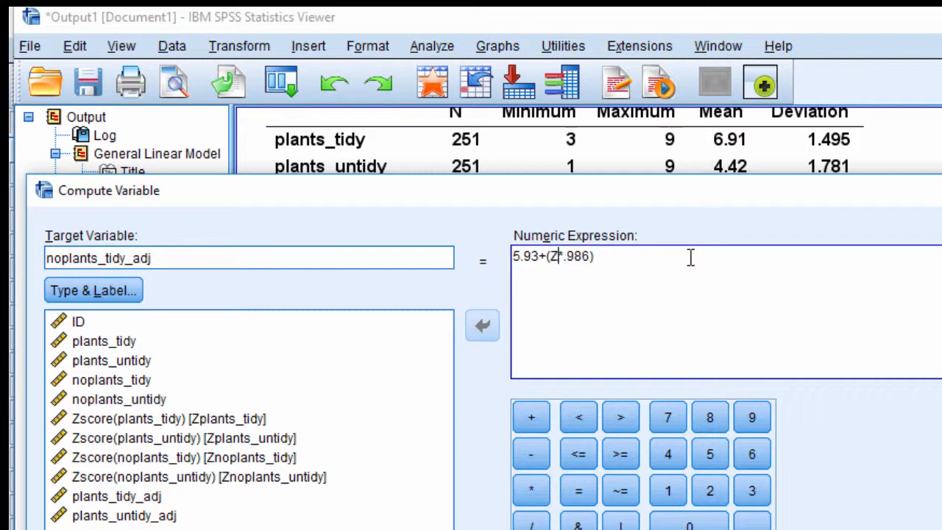
key("BackSpace")
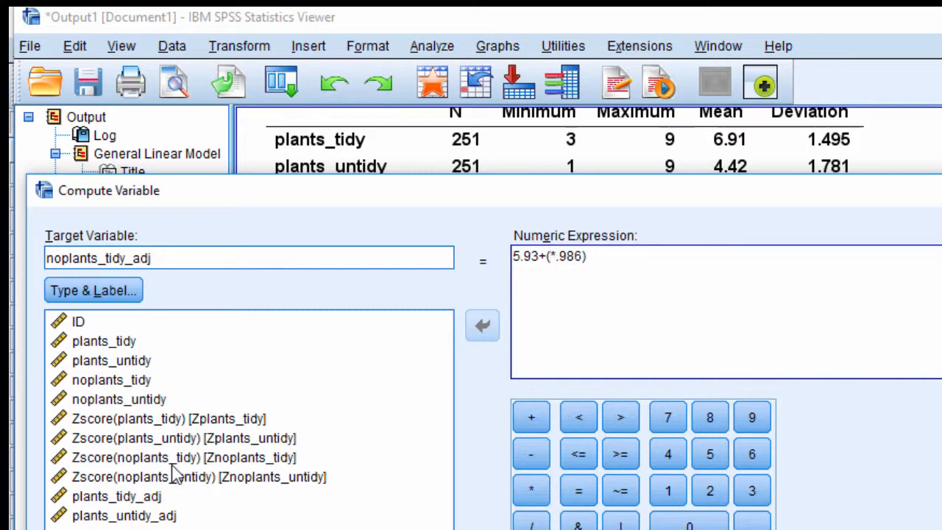
left_click(242, 463)
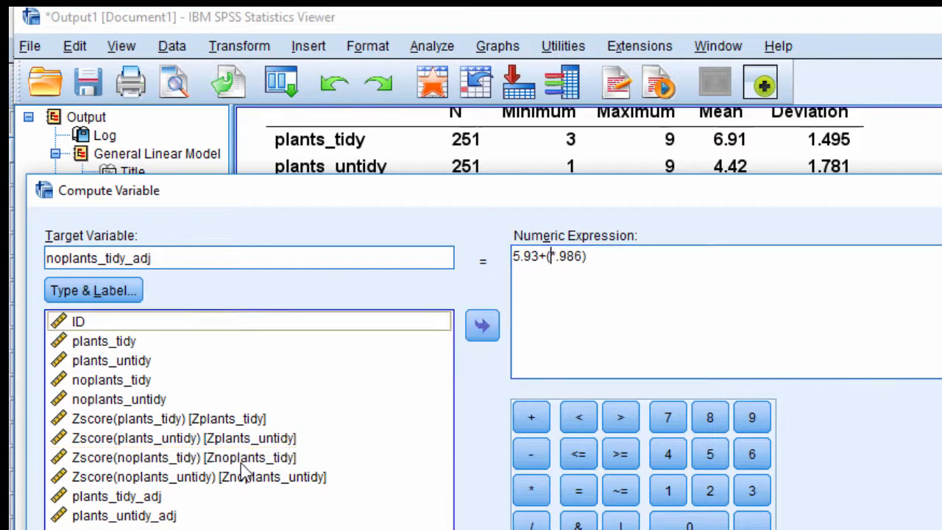
double_click(241, 464)
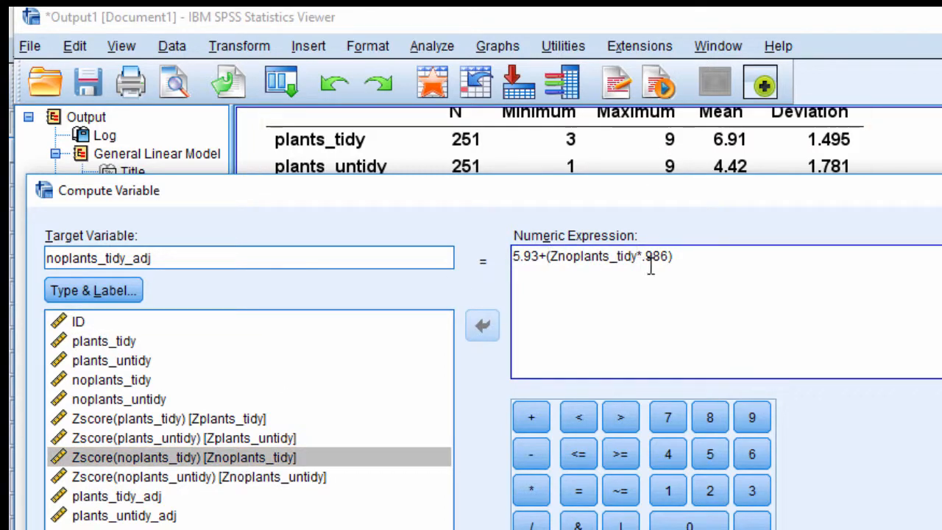
left_click_drag(659, 204, 653, 187)
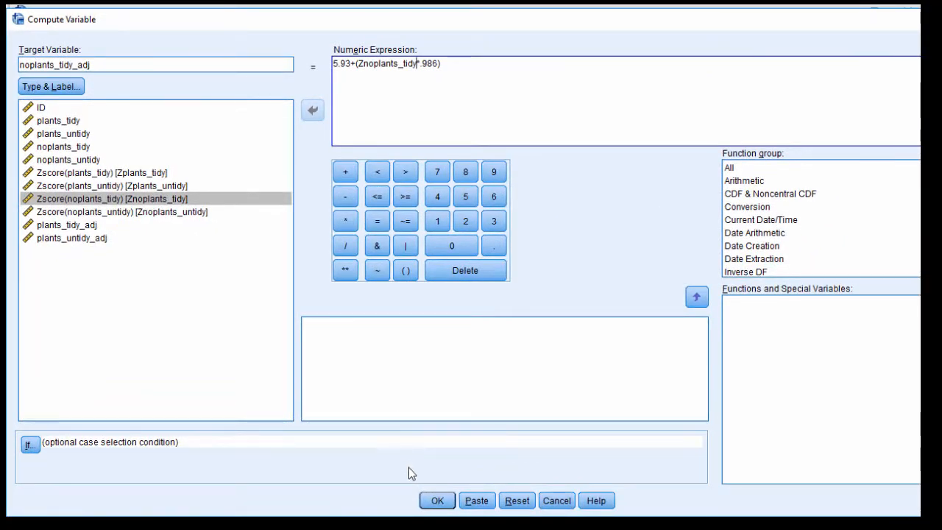
left_click(437, 501)
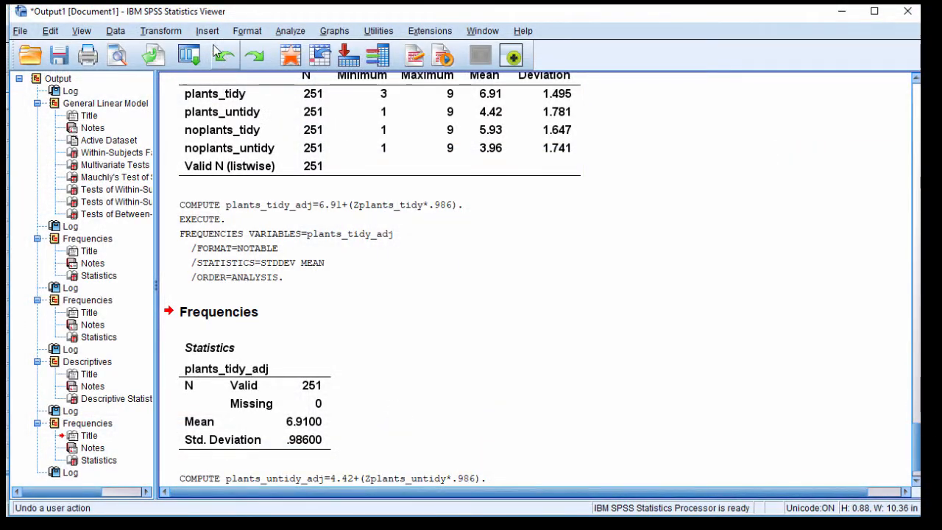
Step: Reopen Compute Variable, name the target variable noplants_untidy_adj and change the expression's z-score variable to Znoplants_untidy
left_click(162, 32)
left_click(223, 65)
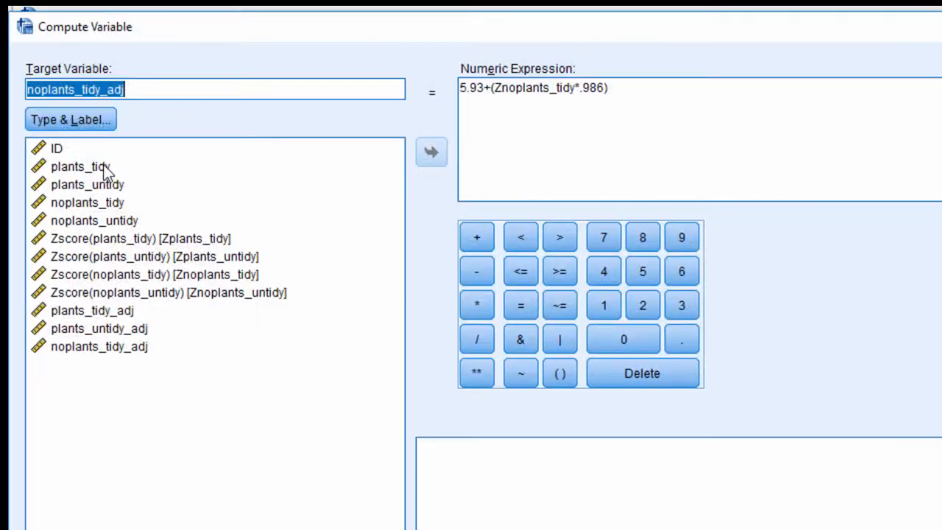
left_click(71, 89)
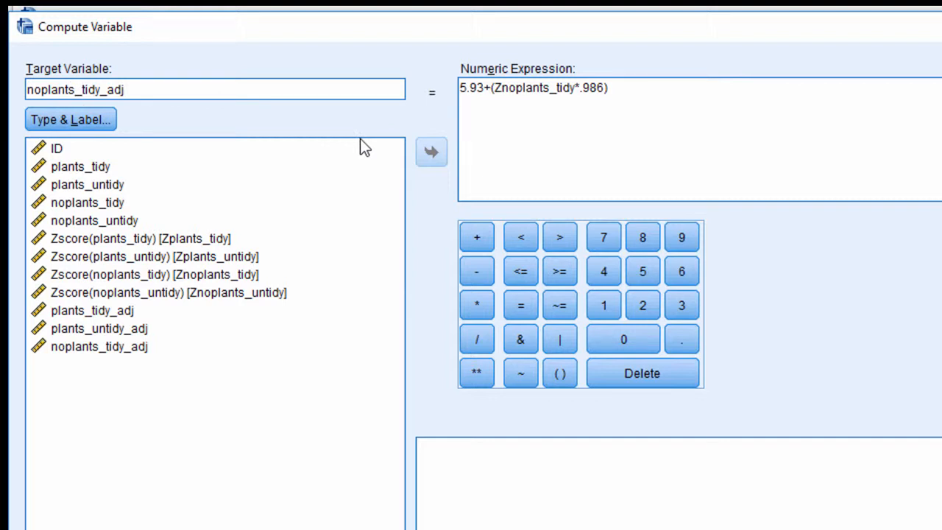
type("un")
left_click(497, 92)
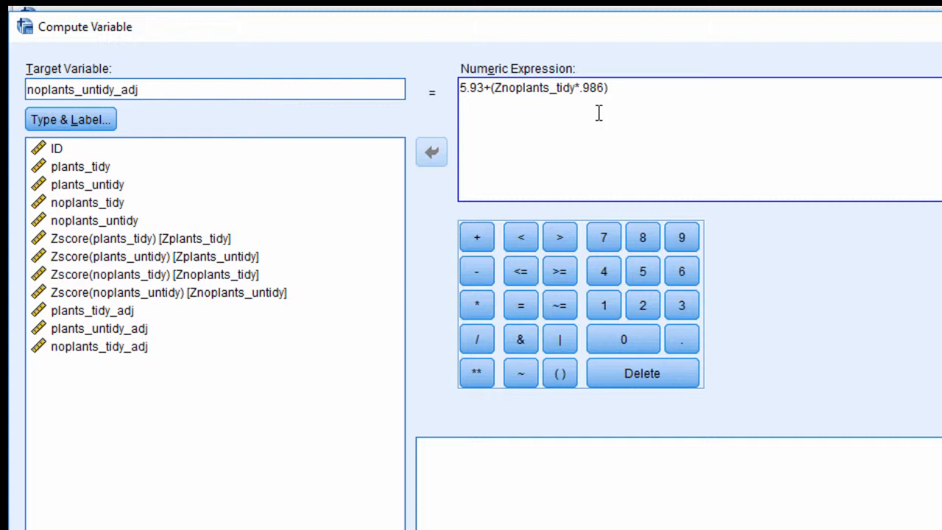
type("un")
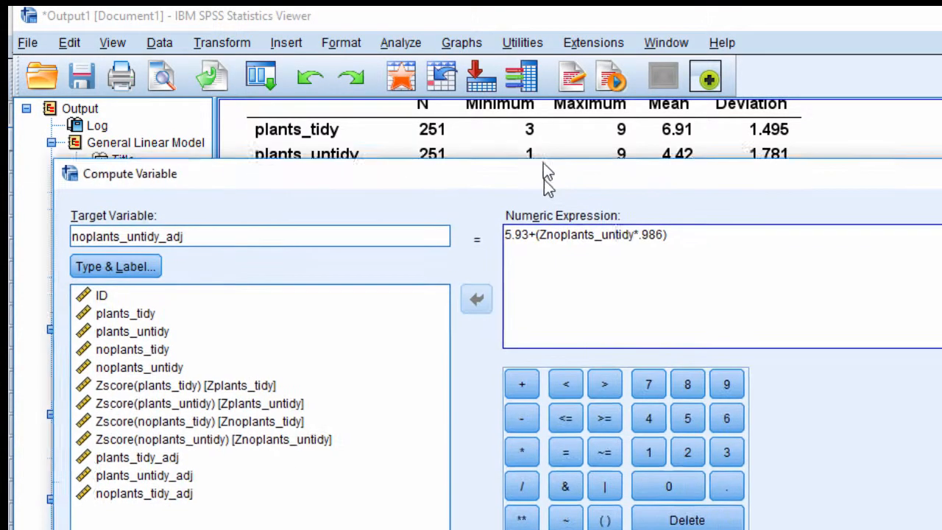
Step: Replace the mean in the expression so it reads 3.96+(Znoplants_untidy*.986), and create the variable
left_click_drag(548, 176, 545, 151)
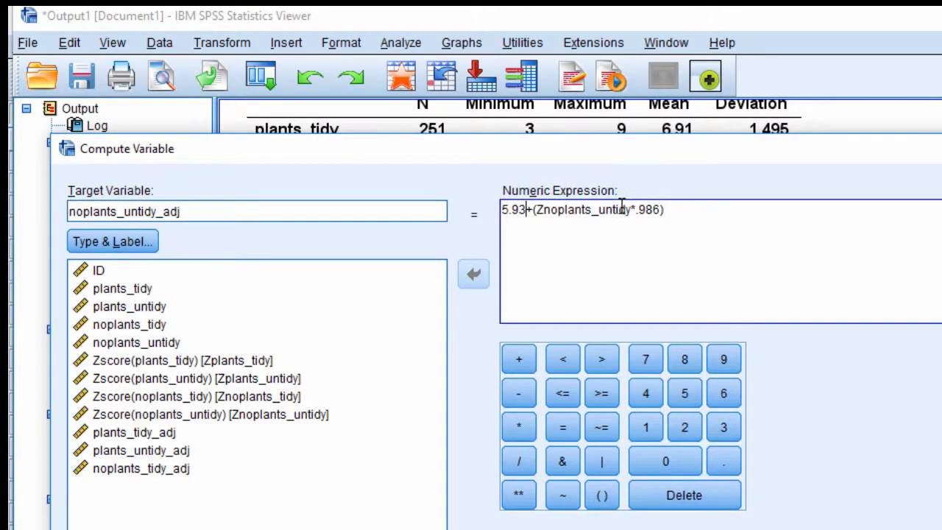
key("BackSpace")
key("BackSpace")
key("BackSpace")
key("BackSpace")
type("3.96")
left_click_drag(628, 209, 664, 210)
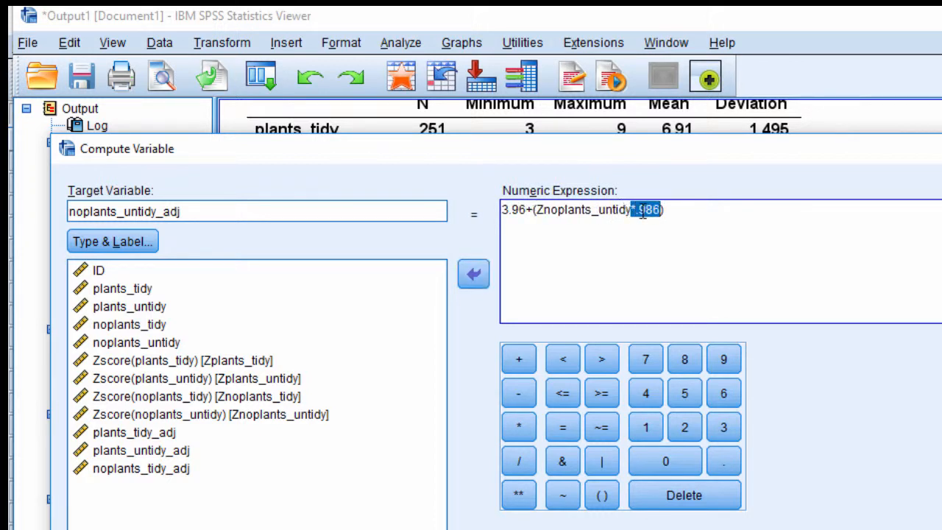
left_click(678, 212)
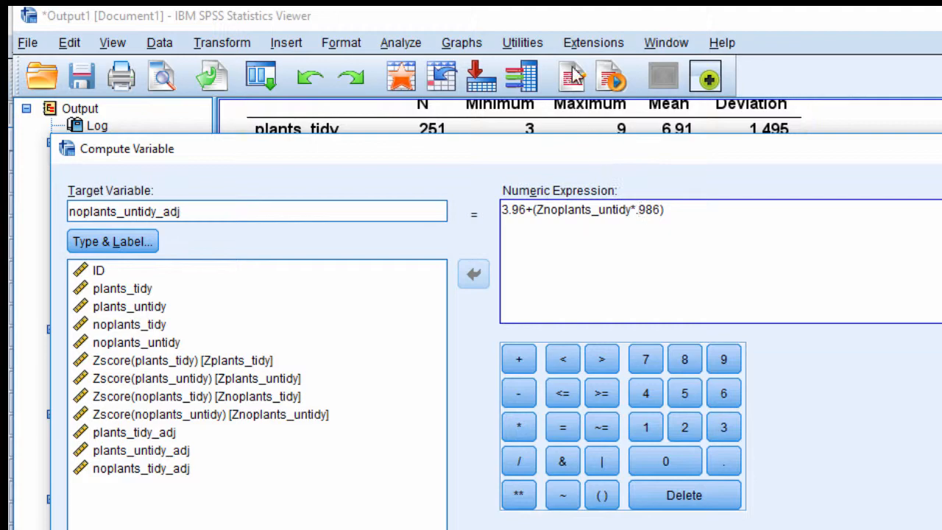
left_click_drag(565, 152, 531, 27)
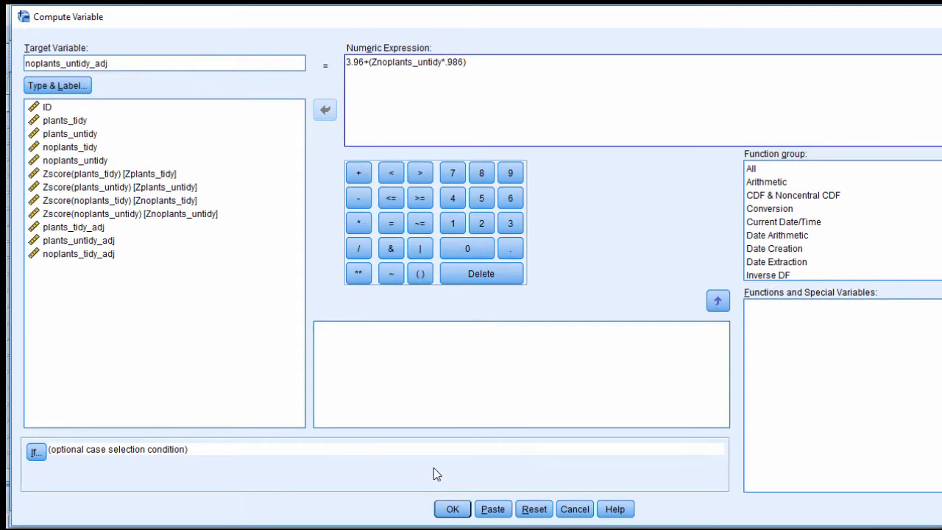
left_click(450, 508)
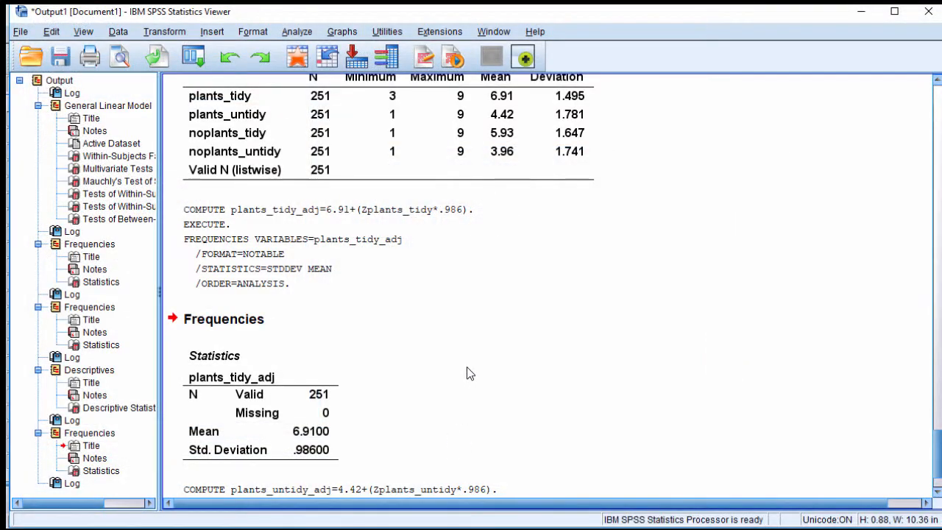
Step: Switch to the Data Editor and examine the columns of the four adjusted condition variables
left_click(296, 32)
left_click(256, 218)
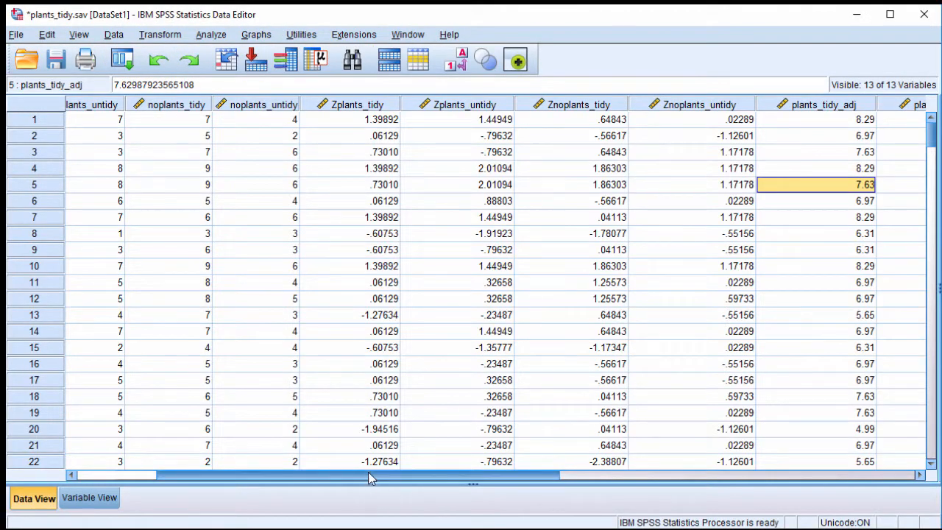
left_click_drag(368, 475, 557, 474)
left_click(418, 107)
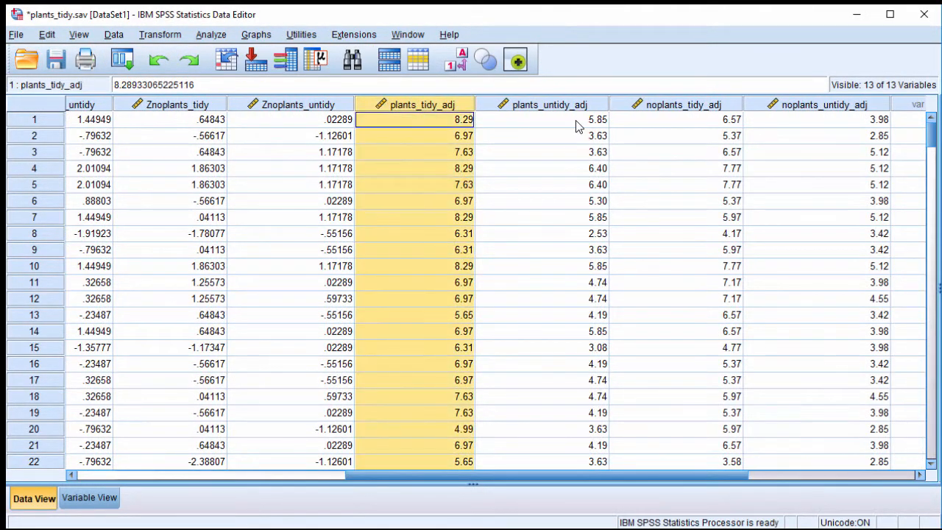
left_click(578, 125)
left_click(690, 107)
left_click(834, 108)
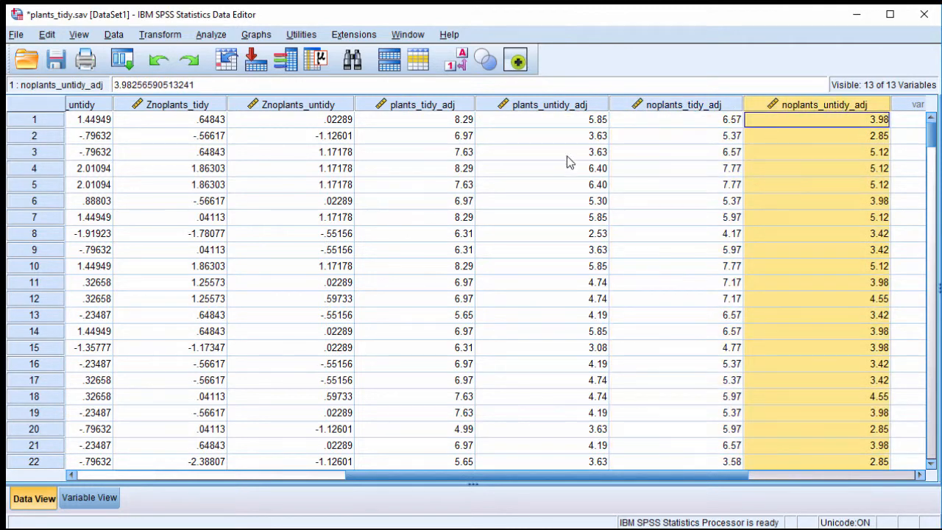
Step: Set up a Frequencies analysis with plants_tidy_adj, plants_untidy_adj, noplants_tidy_adj and noplants_untidy_adj as its variables
left_click(211, 35)
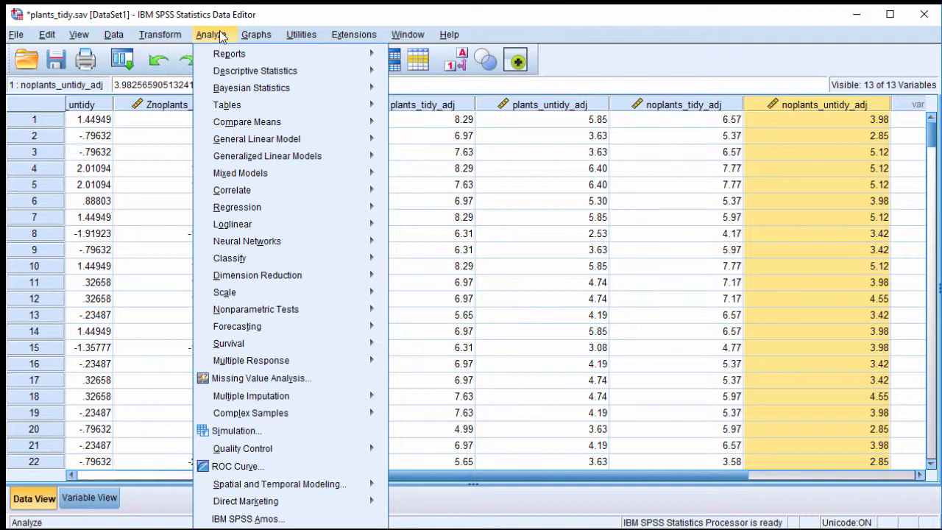
mouse_move(294, 71)
left_click(442, 72)
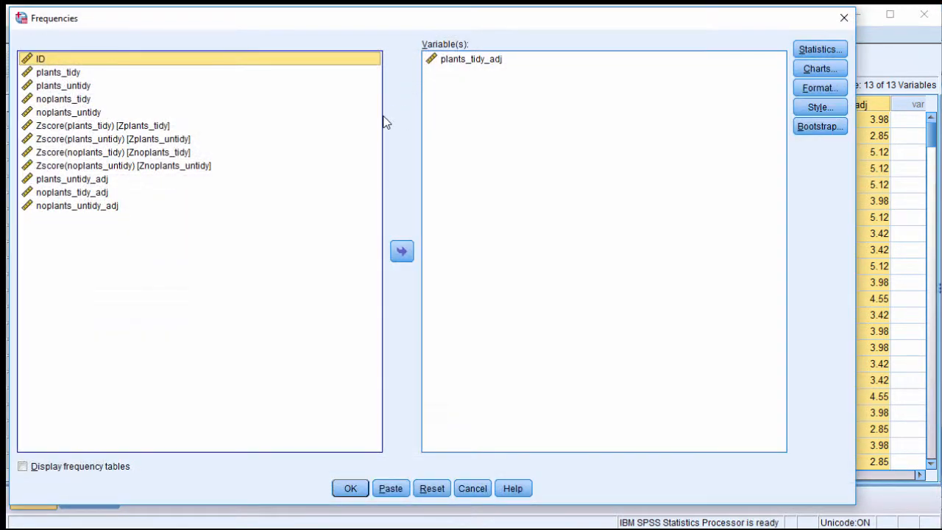
left_click(453, 62)
left_click(401, 250)
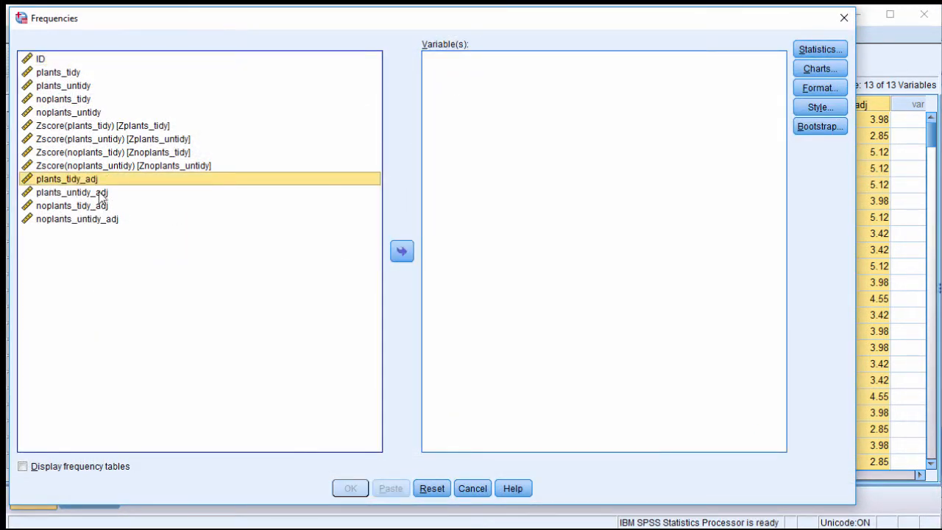
left_click(131, 223, "shift")
left_click(402, 252)
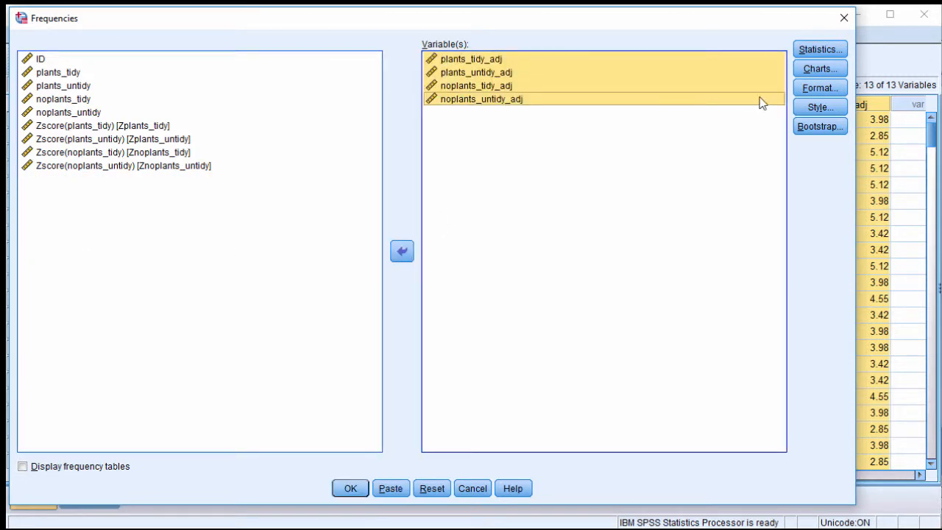
Step: Keep mean and standard deviation as the requested statistics, run Frequencies and review the resulting table
left_click(810, 50)
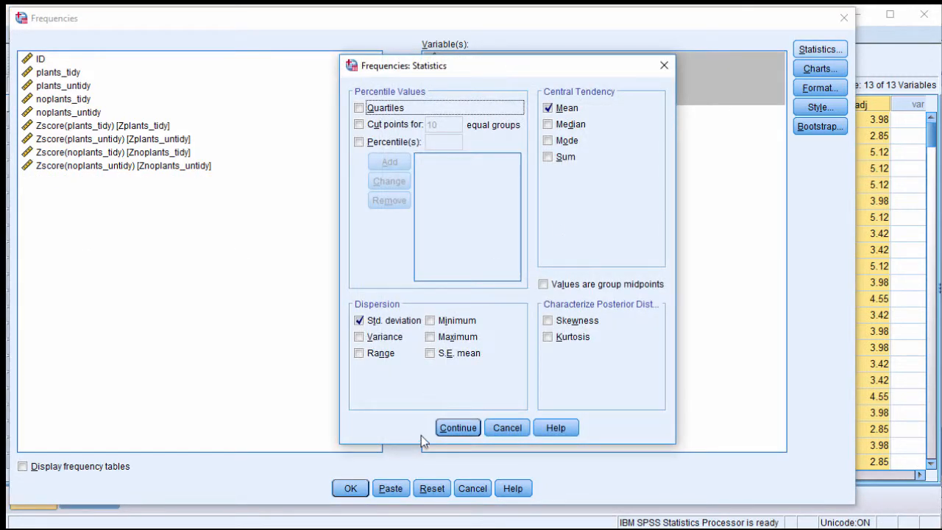
left_click(456, 428)
left_click(351, 490)
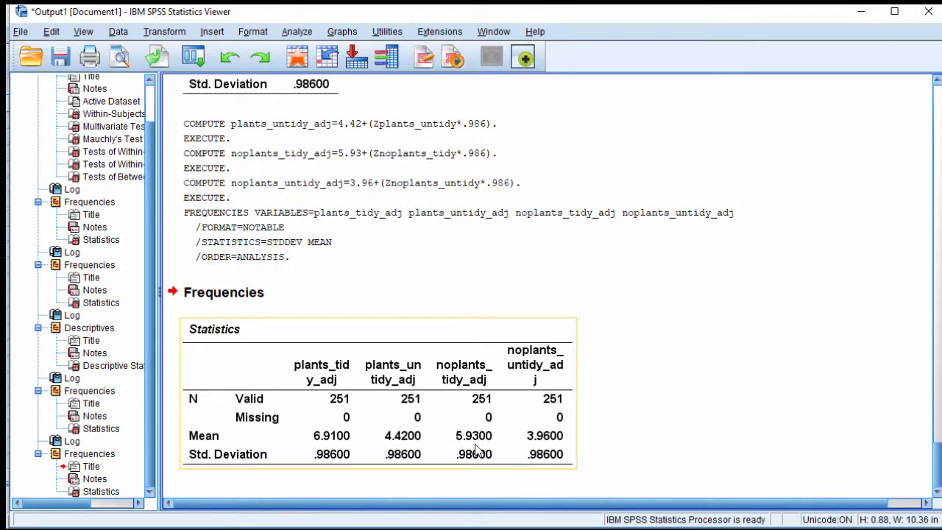
scroll(563, 412, "up", 10)
Step: Return to the Data Editor and open the Repeated Measures setup, keeping the factors plants(2) and cleanliness(2)
left_click(871, 18)
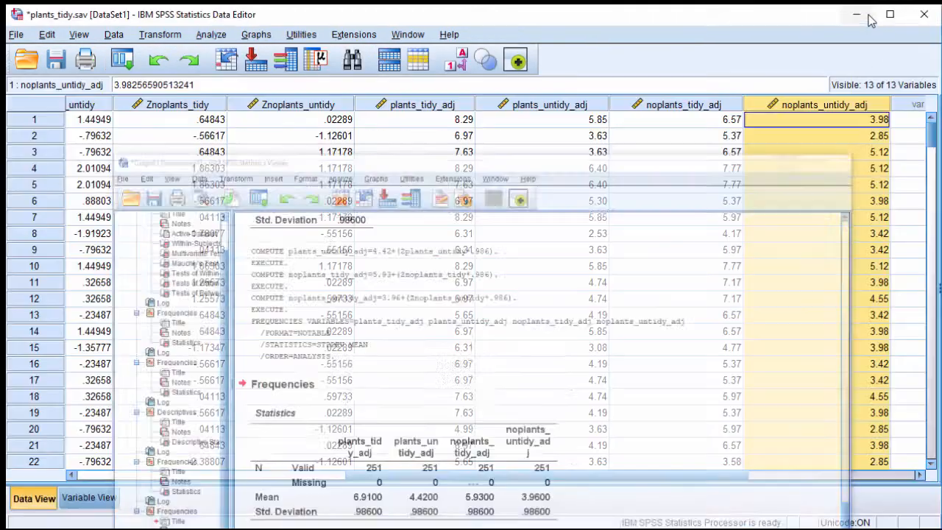
left_click(705, 119)
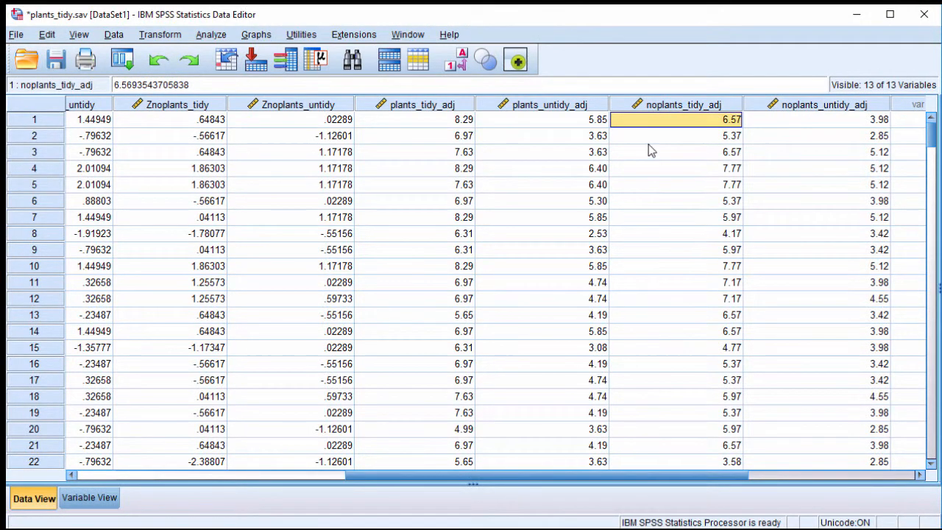
left_click(210, 35)
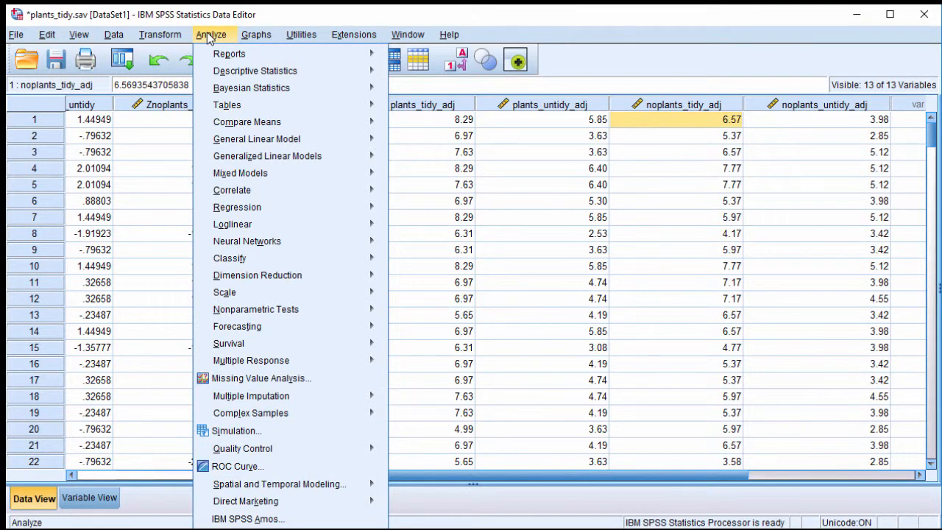
mouse_move(298, 143)
left_click(448, 180)
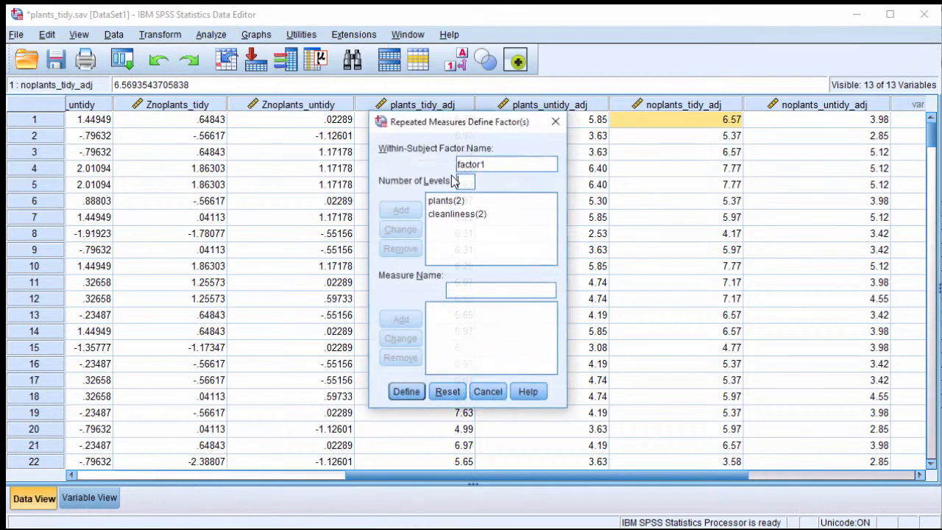
left_click(407, 391)
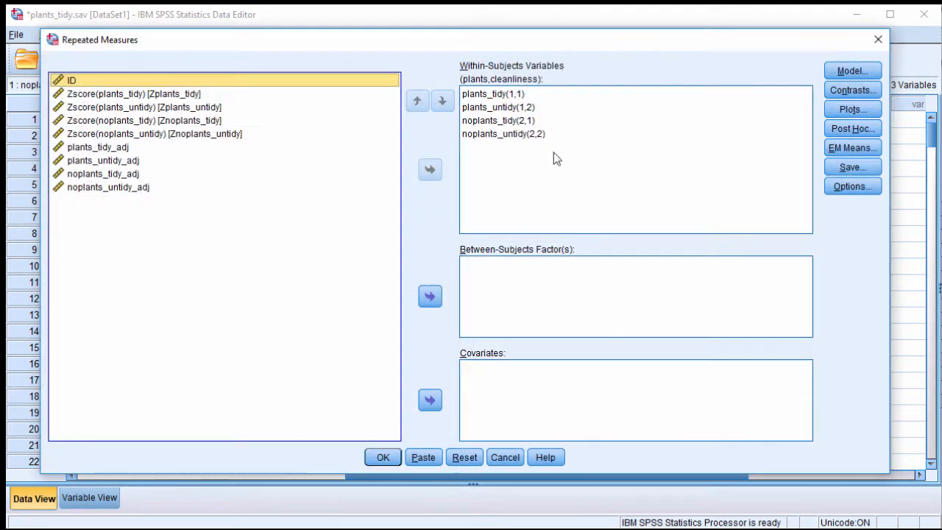
Step: Replace the four original within-subjects variables with plants_tidy_adj, plants_untidy_adj, noplants_tidy_adj and noplants_untidy_adj
left_click(508, 95)
left_click(485, 134, "shift")
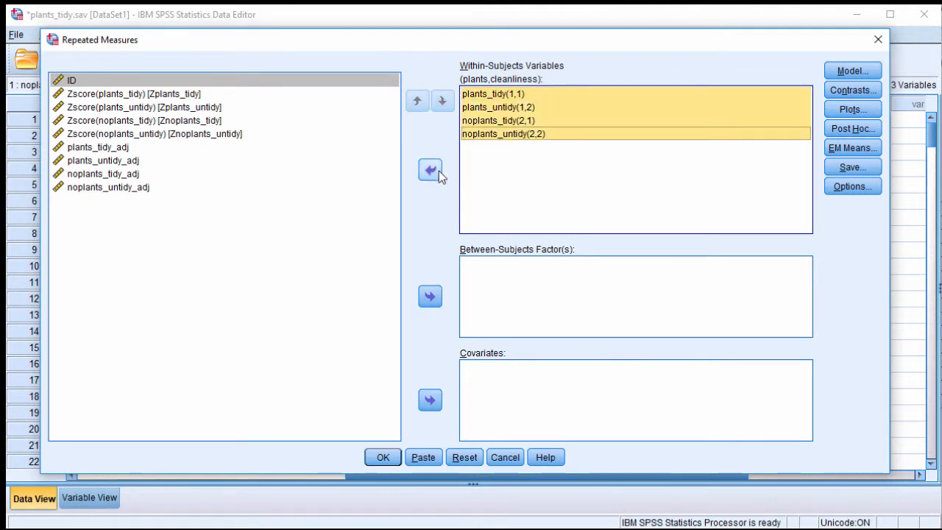
left_click(430, 170)
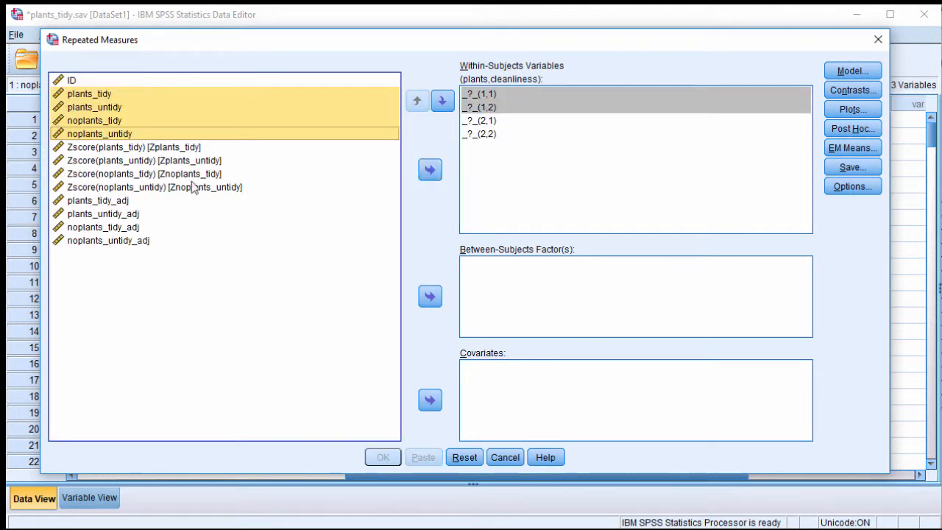
left_click(137, 202)
left_click(135, 242, "shift")
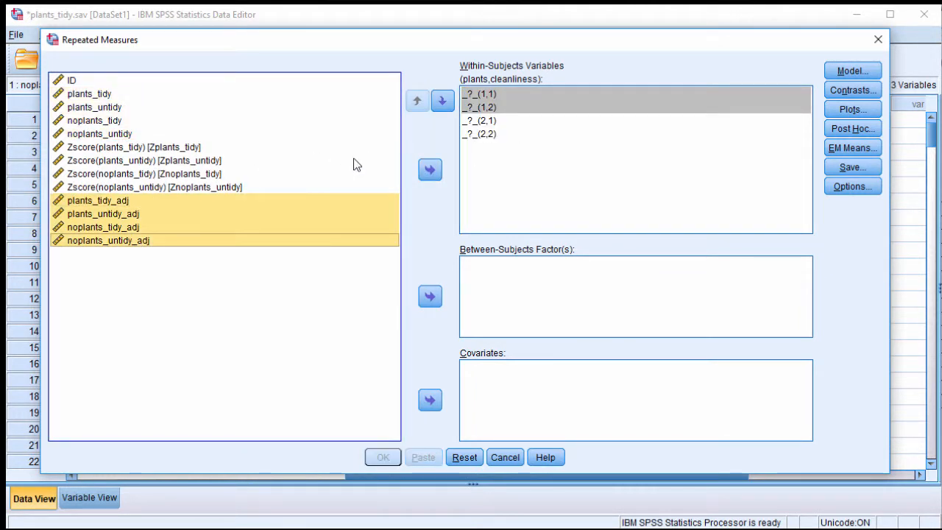
left_click(428, 175)
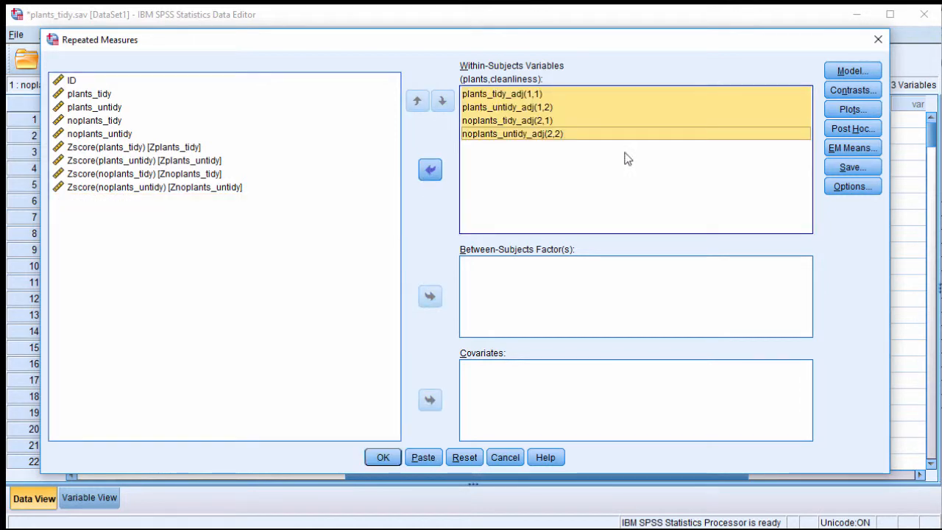
Step: Add a plants*cleanliness profile plot with plants on the horizontal axis and cleanliness as separate lines
left_click(846, 110)
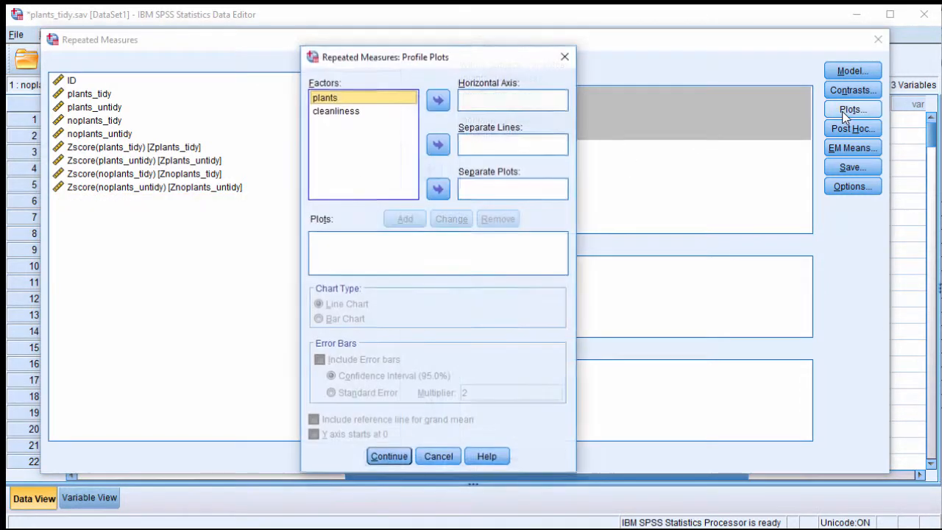
left_click(437, 100)
left_click(361, 111)
left_click(437, 145)
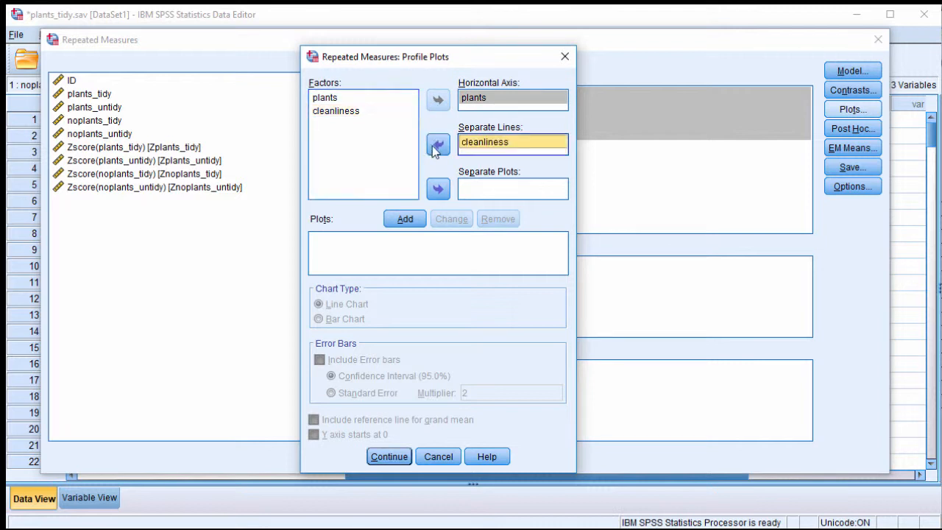
left_click(405, 221)
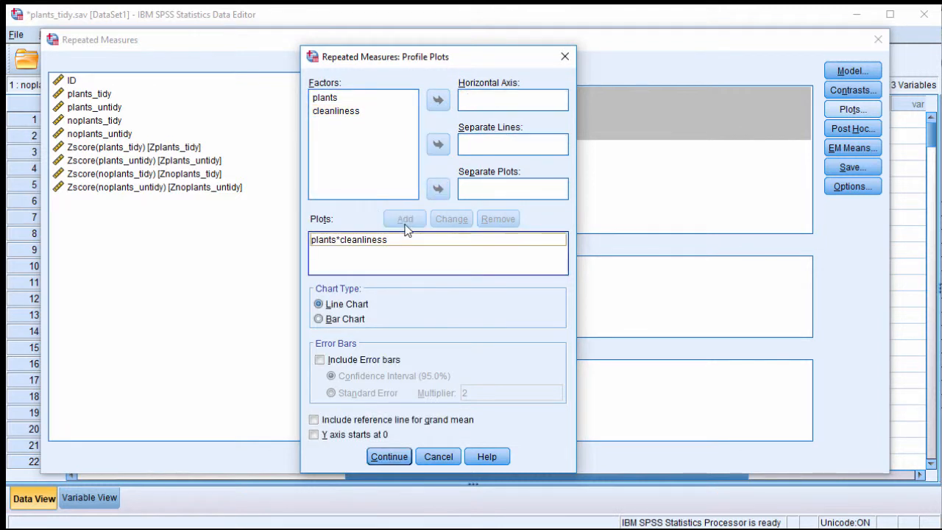
Step: Include 95% confidence interval error bars in the profile plot and run the repeated measures analysis
left_click(353, 361)
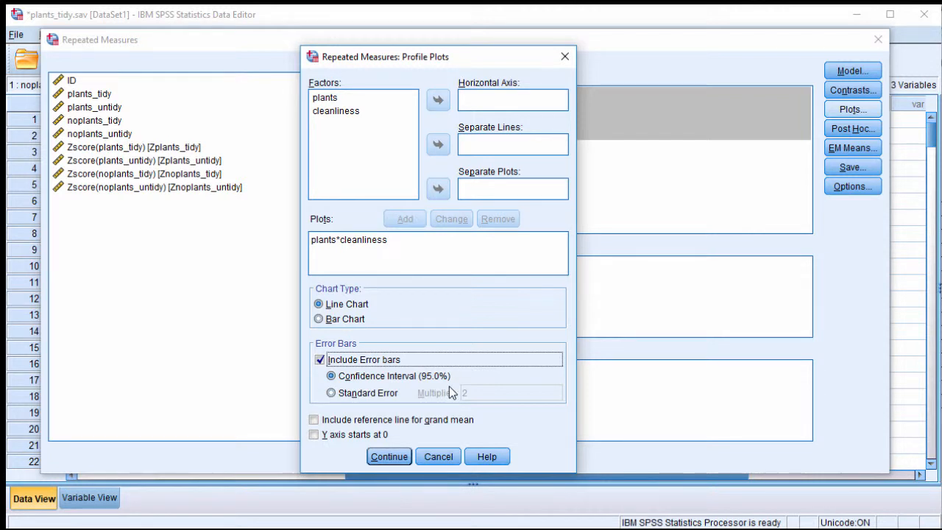
left_click(387, 456)
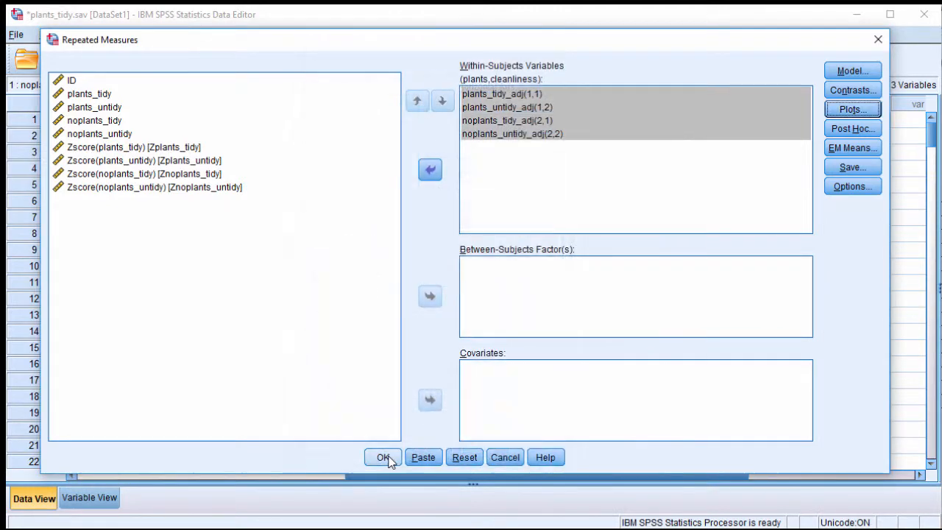
left_click(382, 457)
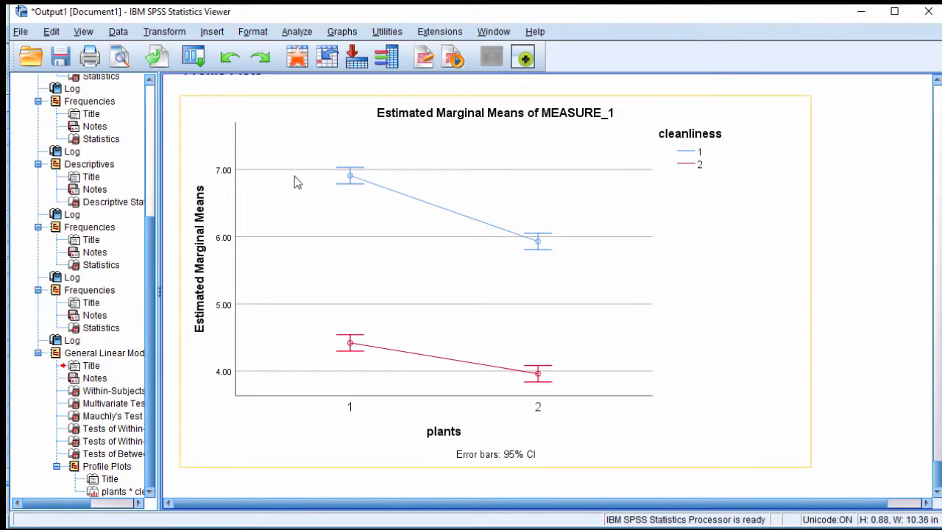
Step: Reopen the Repeated Measures setup with the same two factors and remove the four adjusted within-subjects variables
left_click(295, 33)
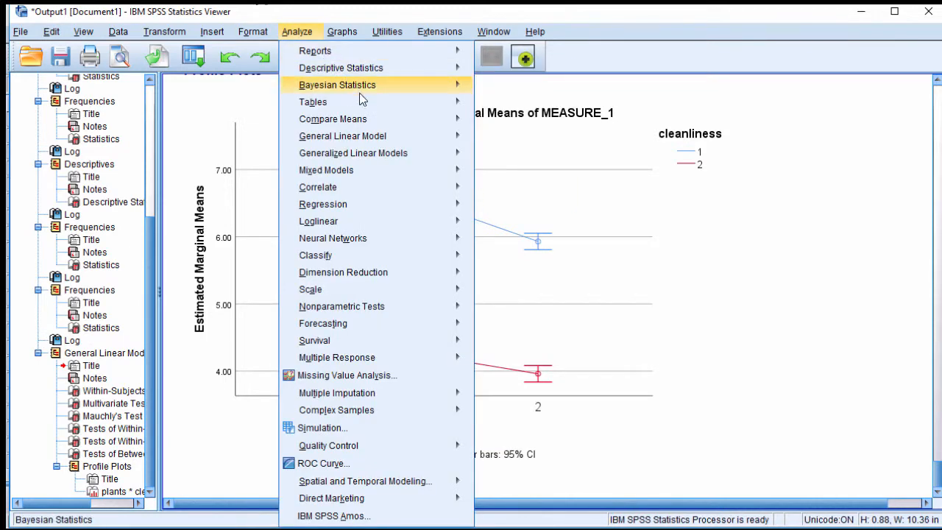
mouse_move(403, 141)
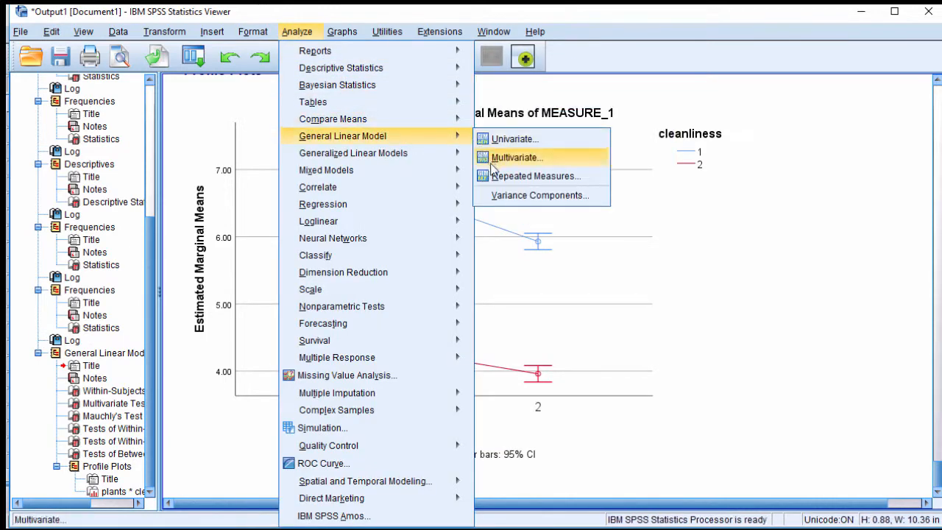
left_click(530, 176)
left_click(406, 392)
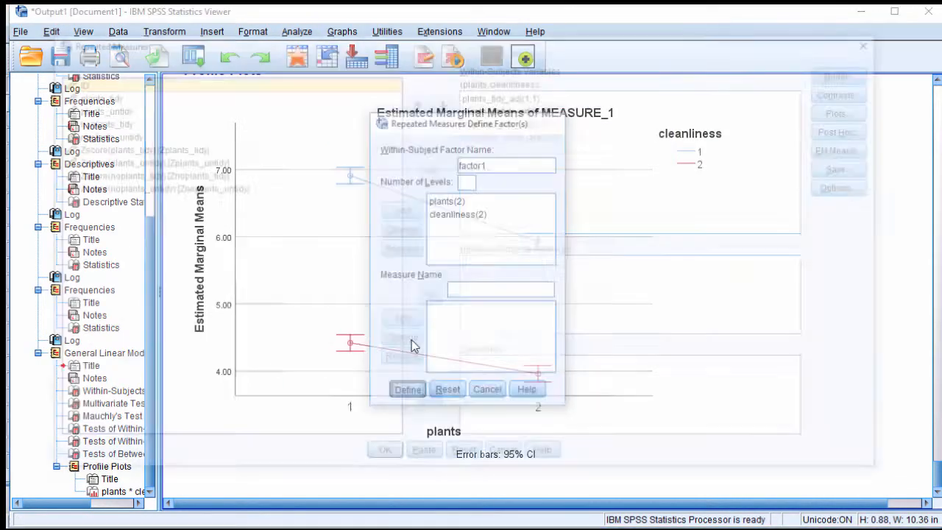
left_click(492, 94)
left_click(484, 135, "shift")
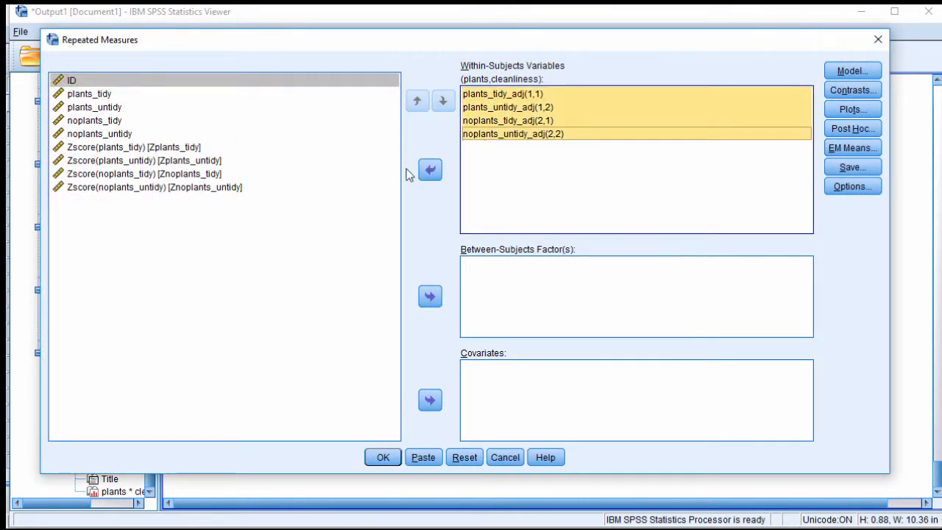
left_click(428, 172)
Step: Assign plants_tidy, plants_untidy, noplants_tidy and noplants_untidy as the within-subjects variables and run the analysis
left_click(107, 96)
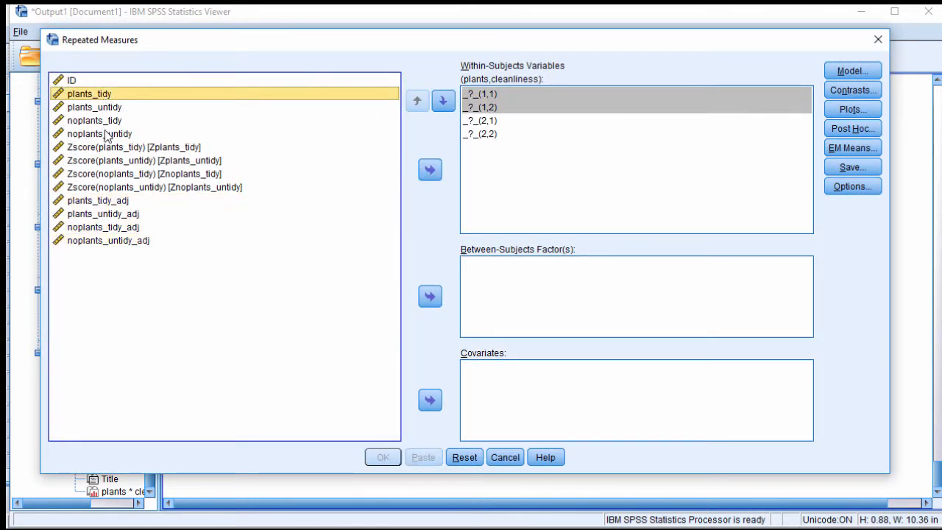
left_click(107, 134, "shift")
left_click(431, 171)
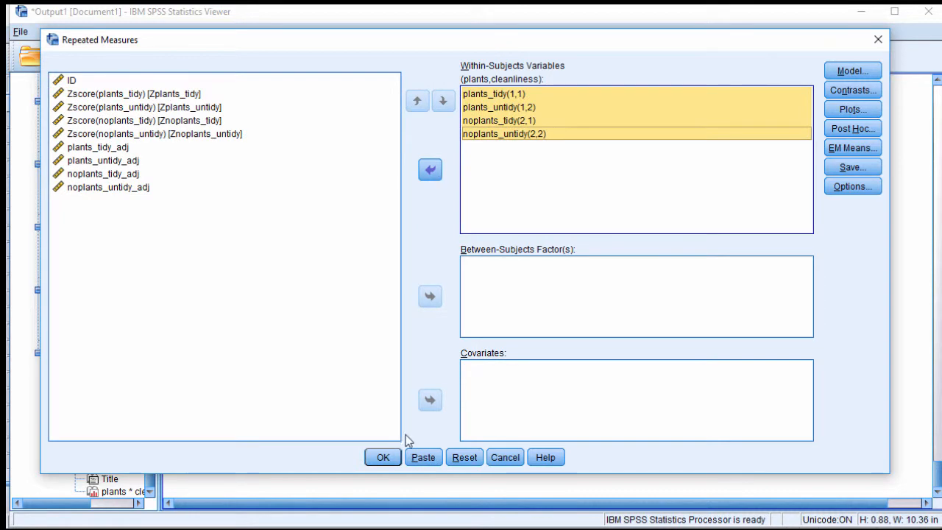
left_click(381, 456)
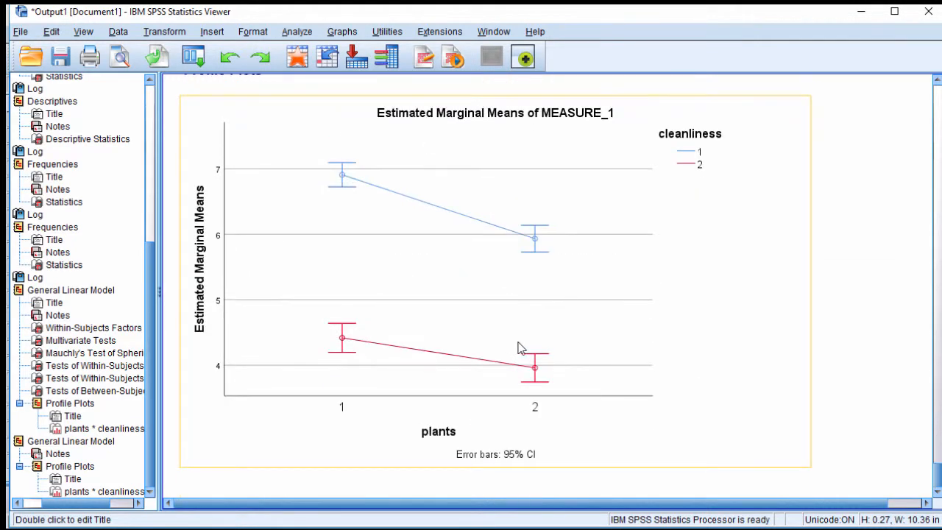
Step: Compare the error bars in the profile plots of the adjusted and the original condition variables
left_click(562, 249)
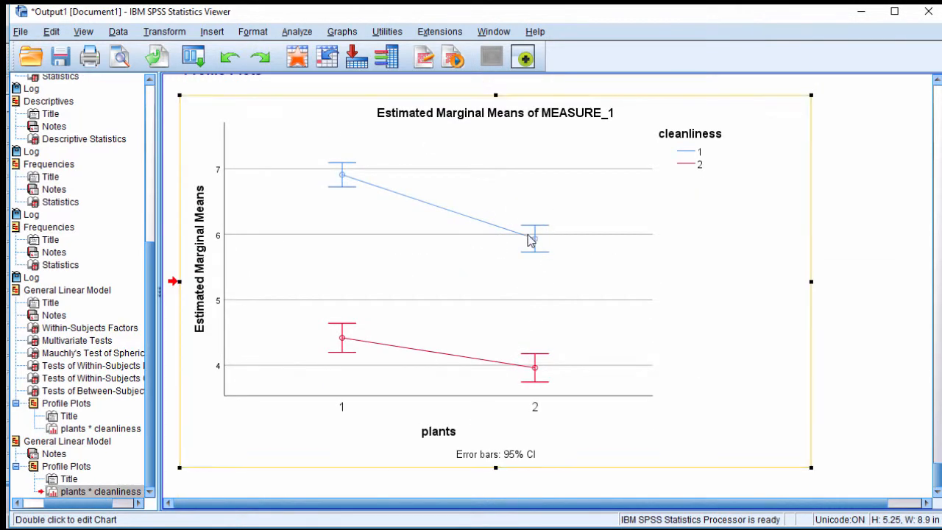
scroll(255, 312, "up", 5)
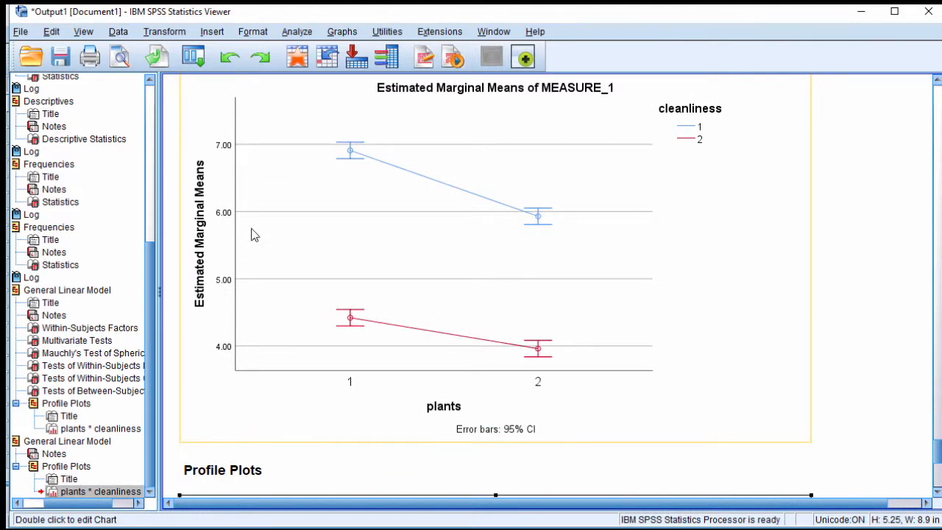
scroll(473, 361, "down", 5)
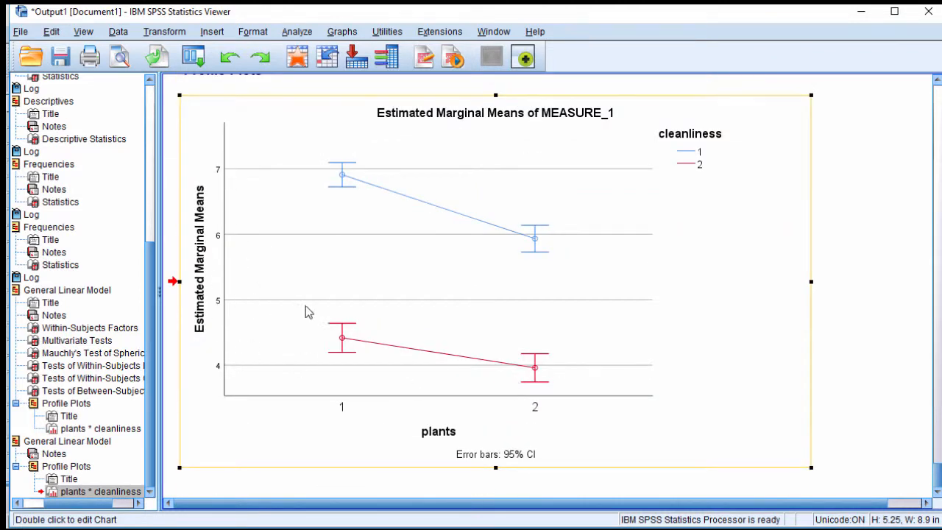
scroll(597, 309, "up", 5)
scroll(493, 326, "down", 2)
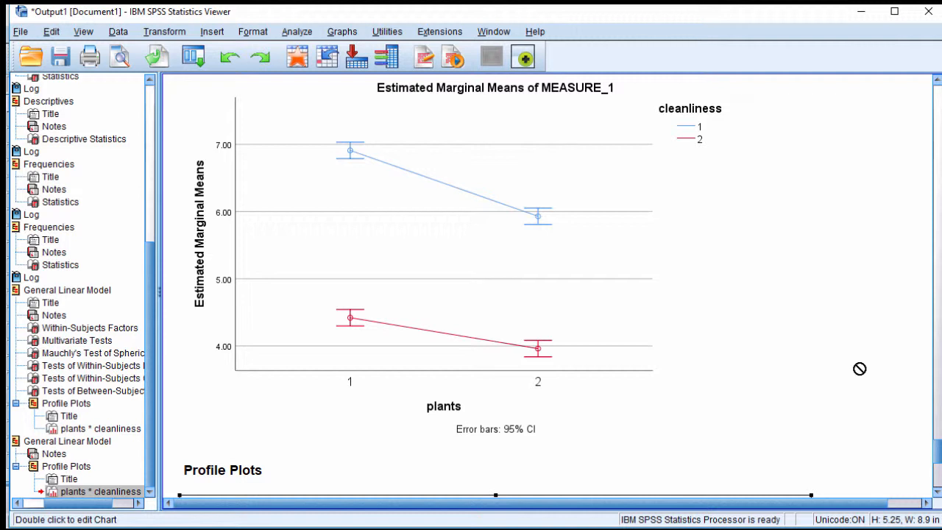
scroll(859, 369, "down", 5)
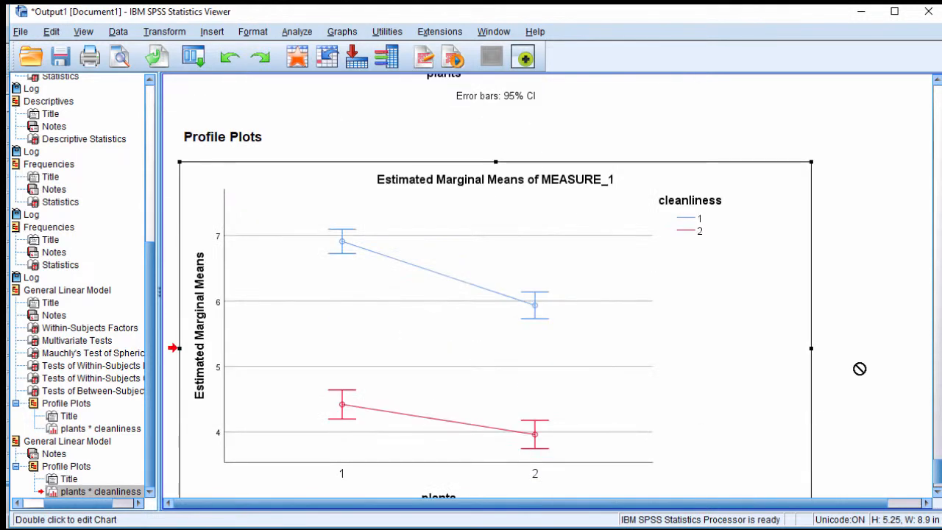
scroll(859, 369, "up", 5)
scroll(859, 369, "down", 2)
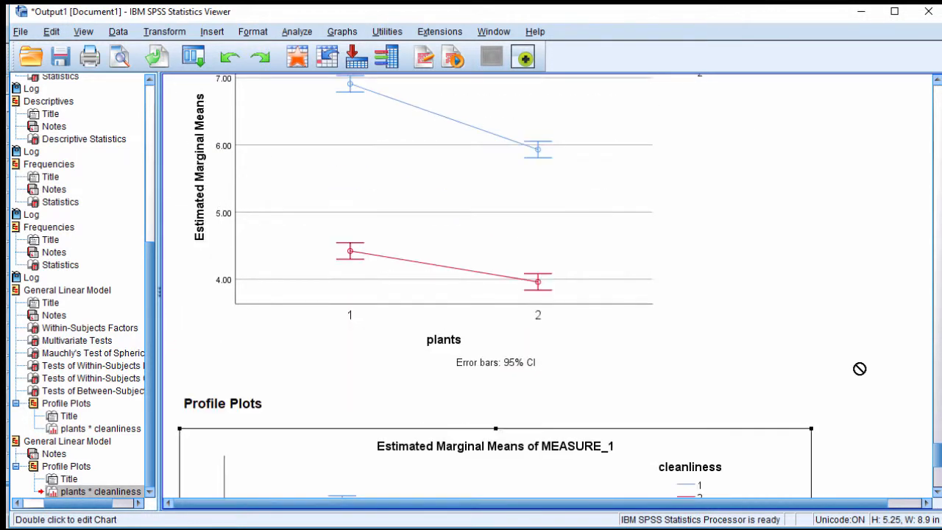
scroll(859, 369, "down", 4)
scroll(859, 369, "up", 6)
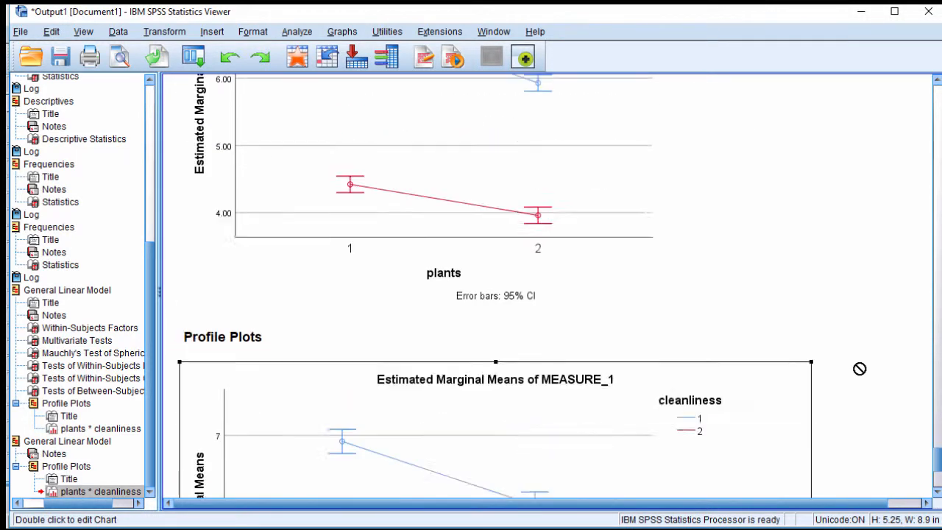